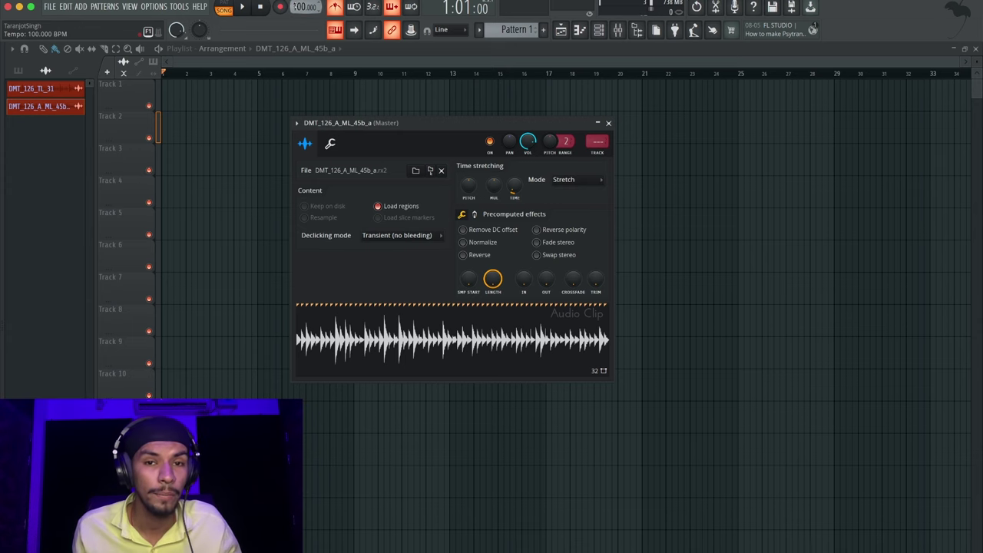
Close the DMT_126_A_ML_45b_a clip settings and display all channels in the channel rack
click(609, 124)
mouse_move(2, 296)
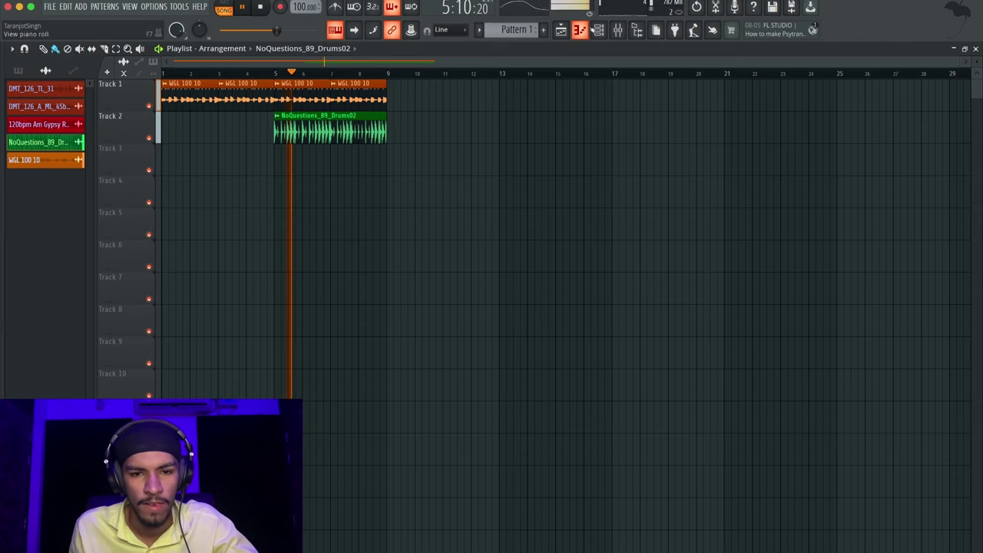
click(598, 30)
click(259, 194)
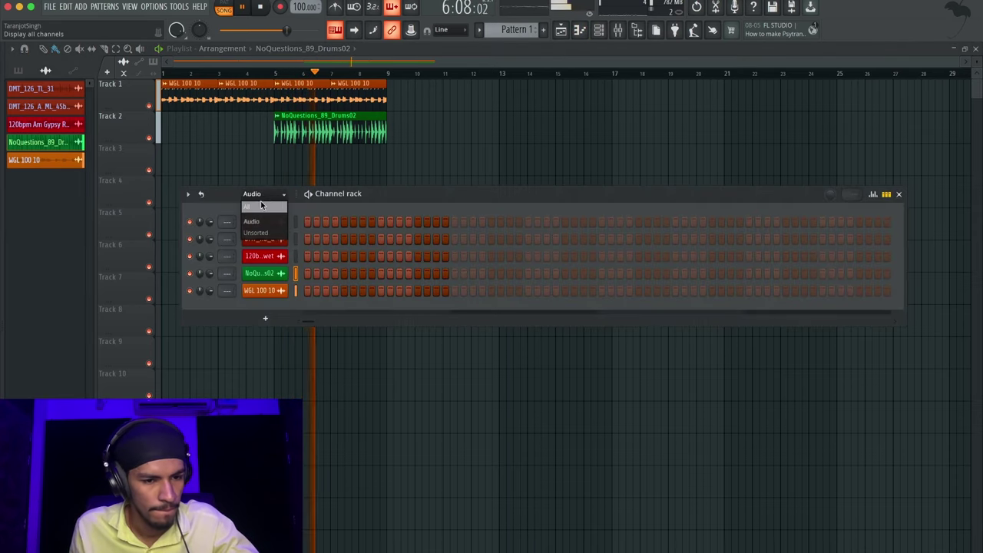
click(262, 208)
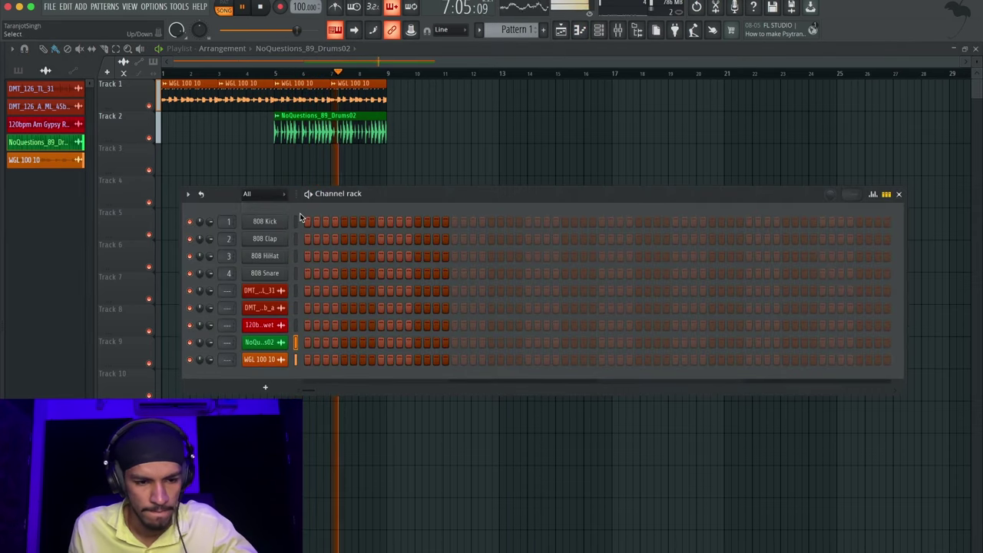
Select all unused channels with the macro and delete them, keeping the NoQuestions_89_Drums02 and WGL 100 10 channels
click(179, 6)
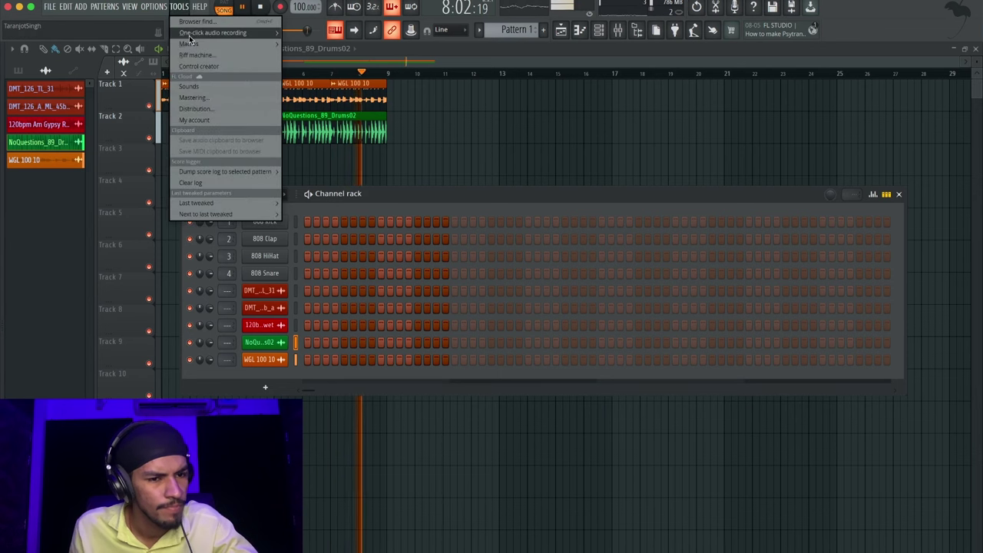
mouse_move(223, 44)
click(316, 107)
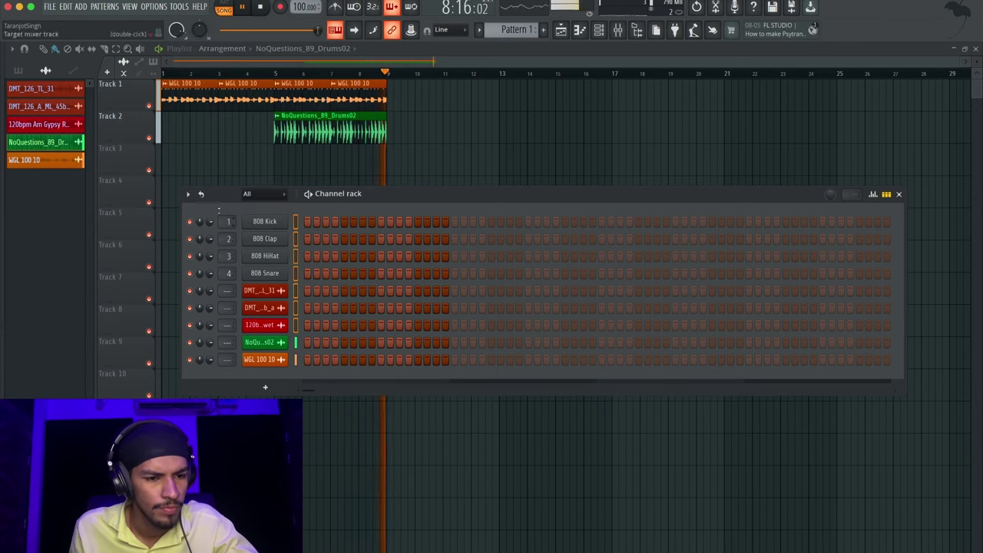
click(187, 195)
click(211, 238)
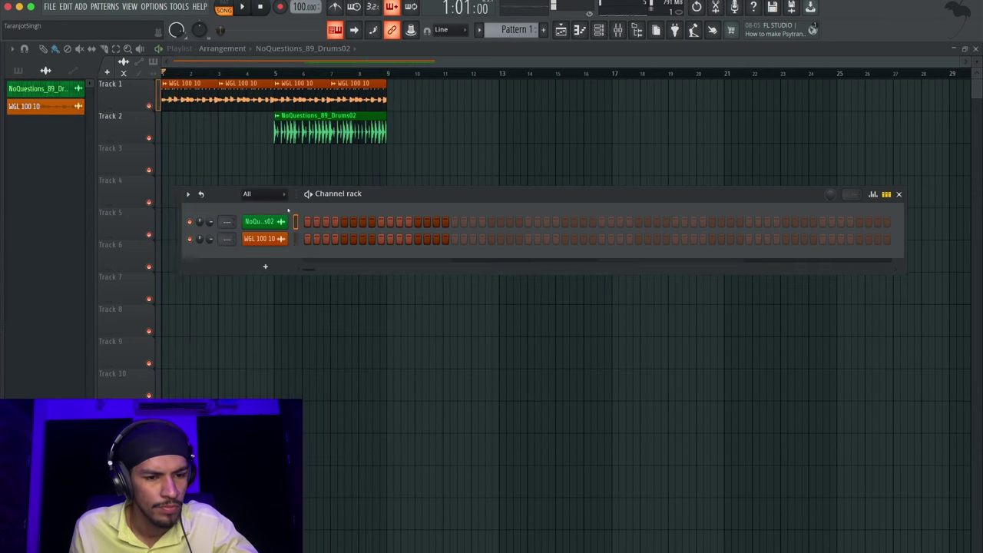
key(space)
Add a FLEX instrument channel and load the All Strings Sustain preset from the Essential Strings pack
click(266, 266)
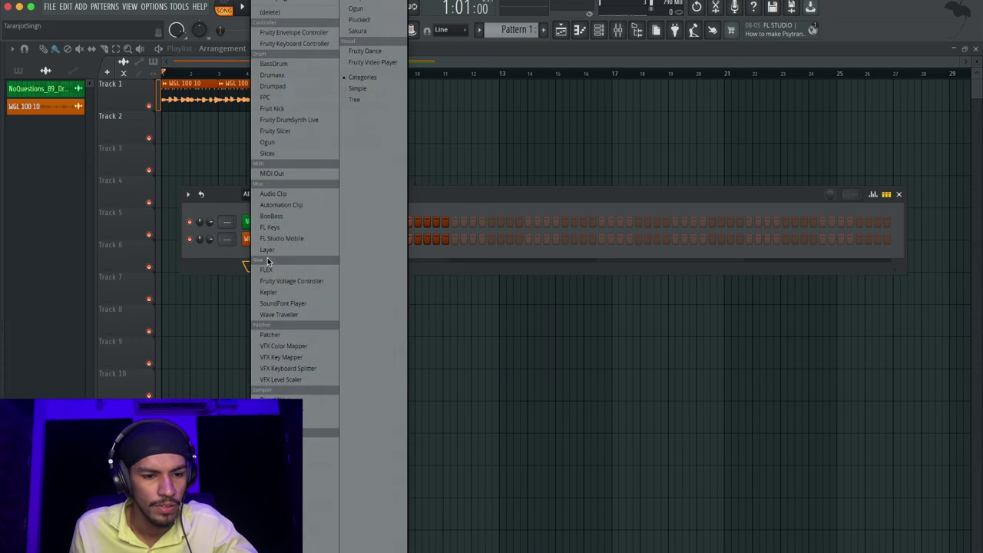
click(267, 258)
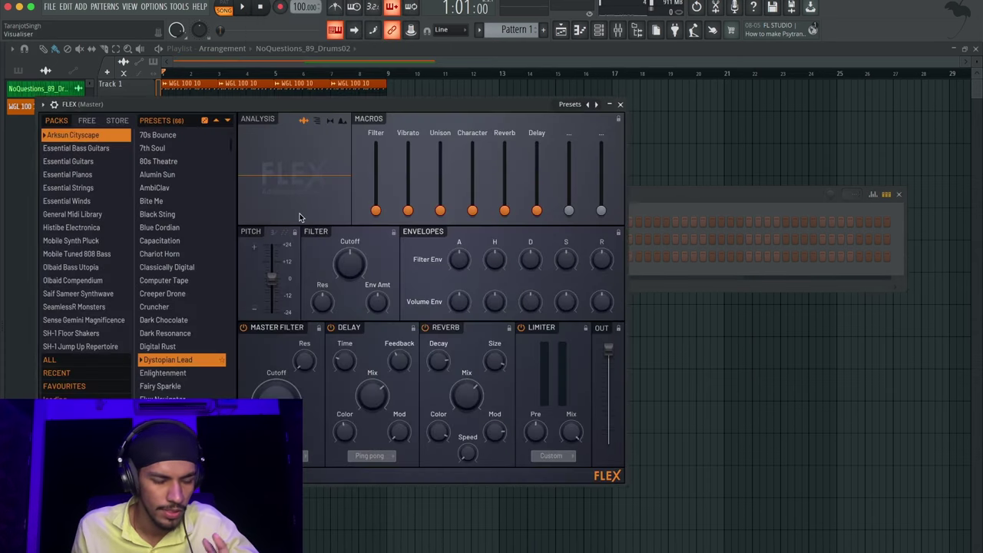
click(70, 187)
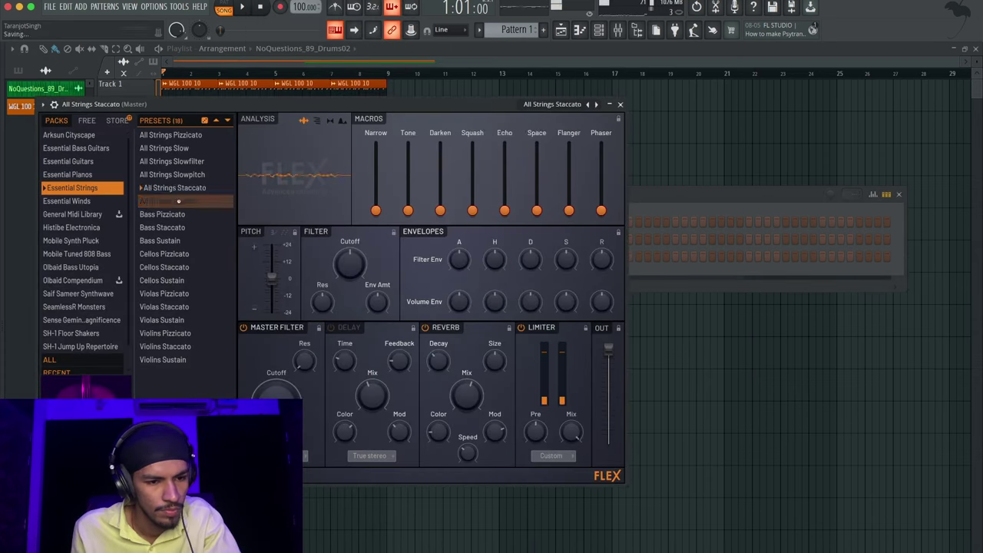
click(173, 201)
click(620, 104)
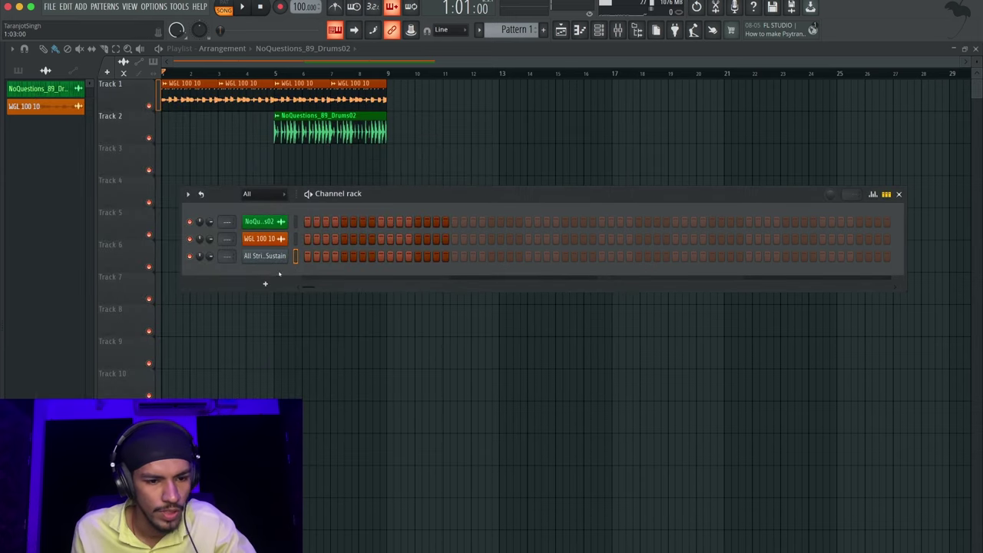
Enter a one-bar chord of A4, C5 and E5 in bar 1 of the strings' piano roll and audition it
right_click(276, 262)
click(294, 272)
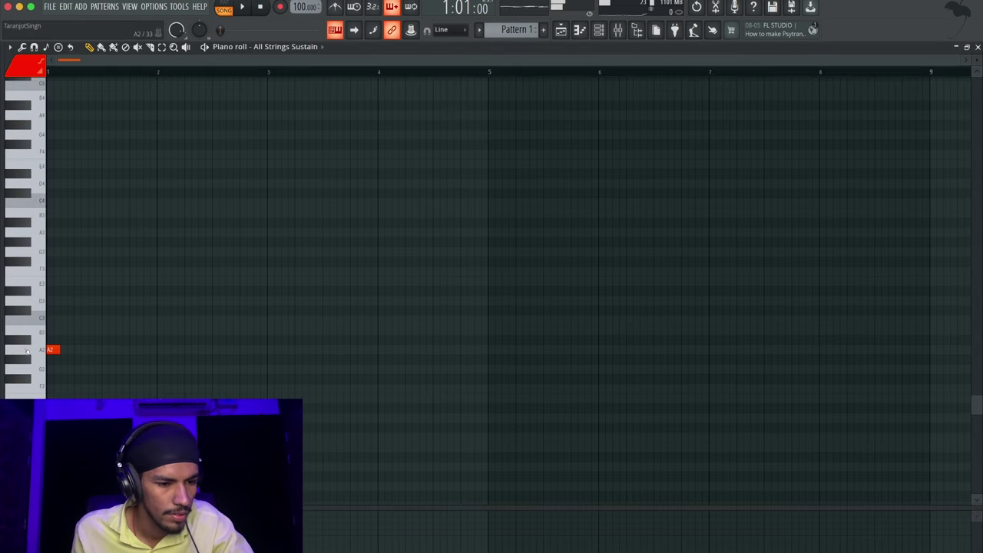
key(space)
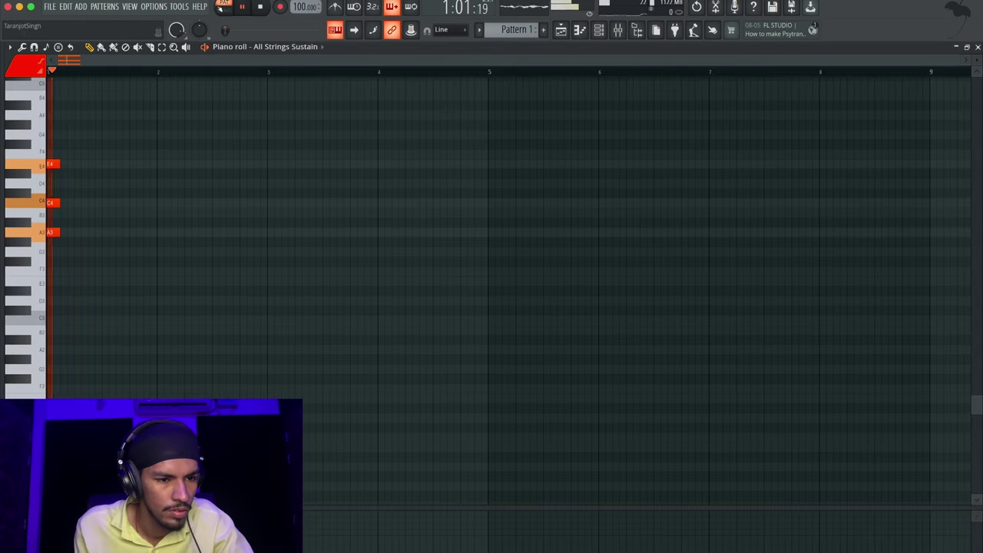
key(ctrl+Up)
key(space)
key(space)
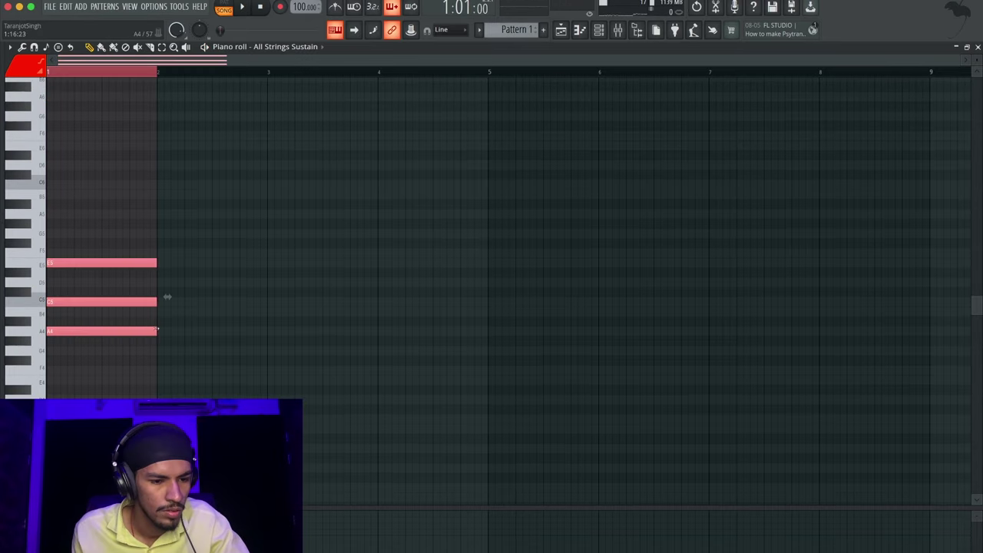
drag(150, 331, 165, 331)
key(space)
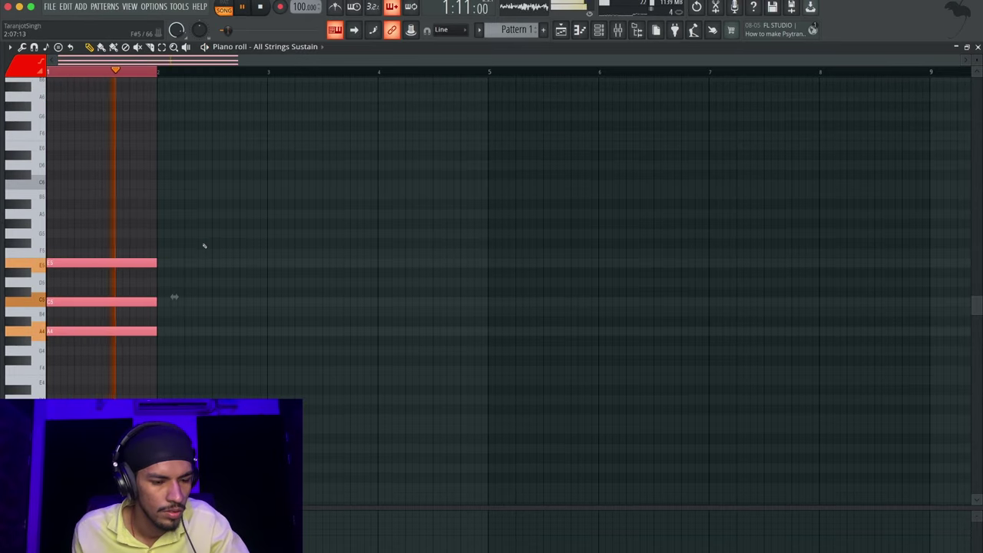
Complete a second one-bar chord of G4, B4 and D5 in bar 2 and play the progression
key(space)
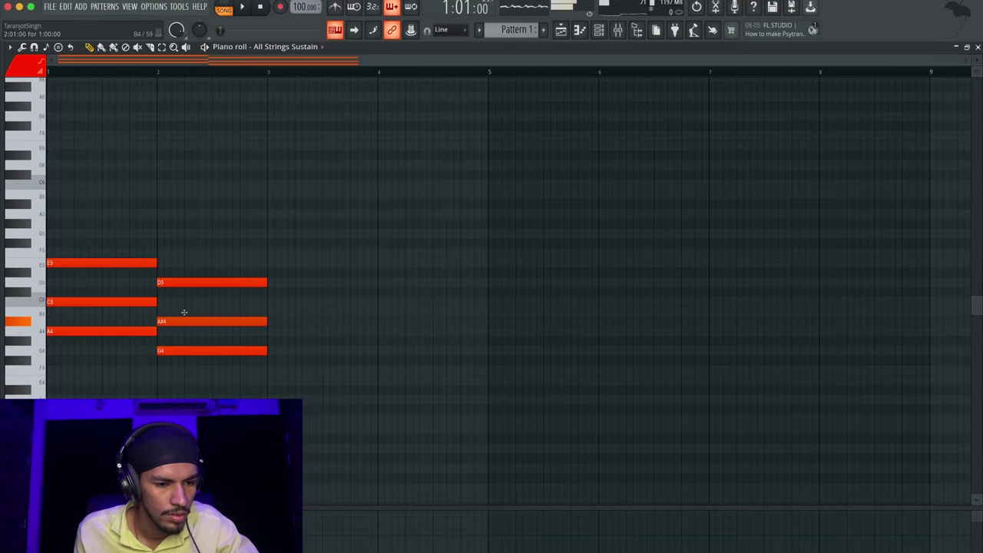
drag(184, 312, 184, 302)
key(space)
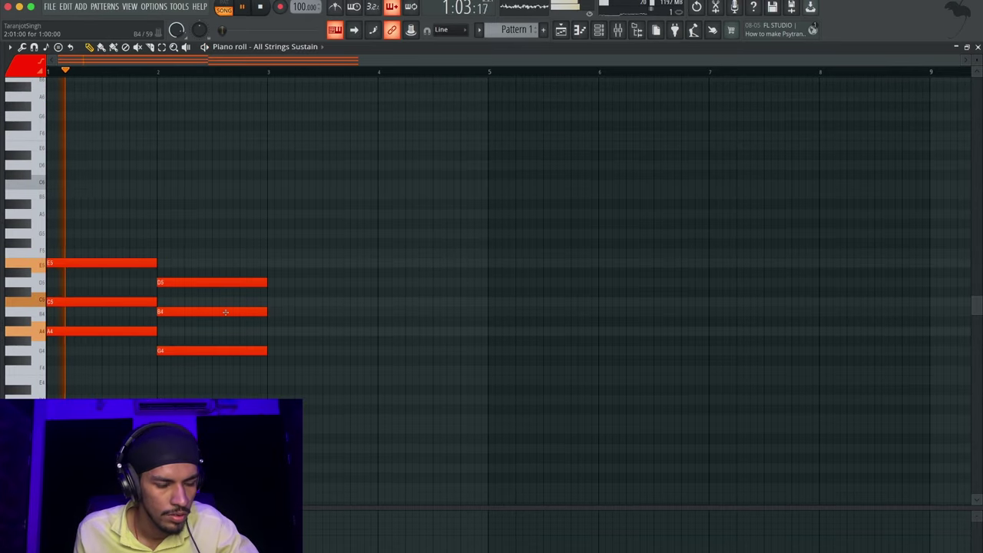
scroll(279, 275, down, 1)
scroll(274, 248, up, 3)
scroll(274, 248, up, 1)
scroll(272, 248, down, 3)
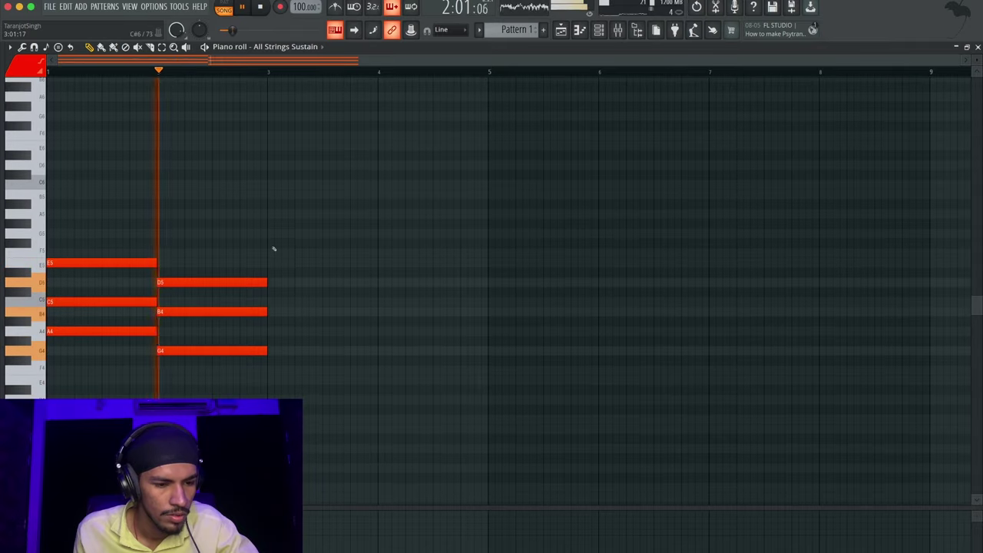
Return to the playlist and duplicate the Pattern 1 clip three times along Track 3, filling it up to bar 9
click(978, 46)
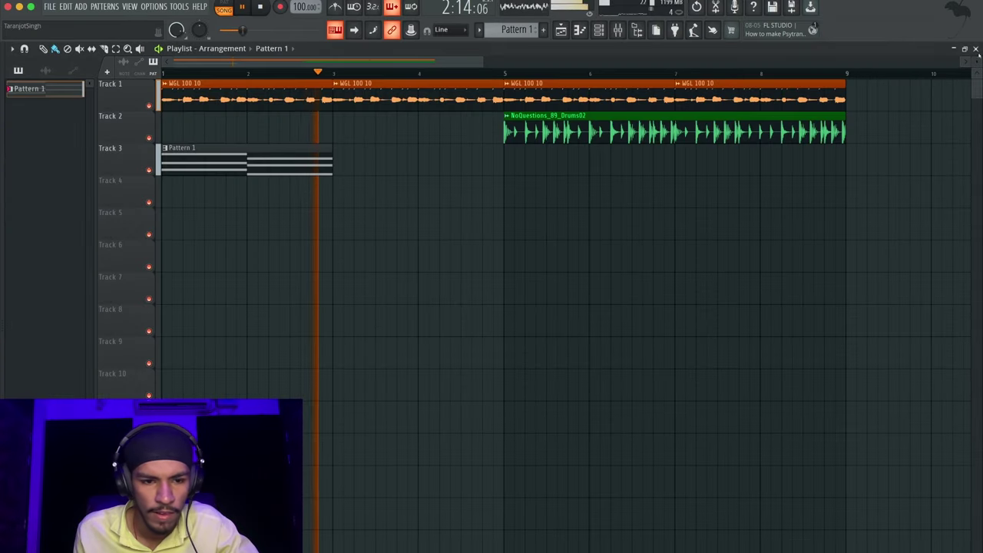
key(space)
click(278, 154)
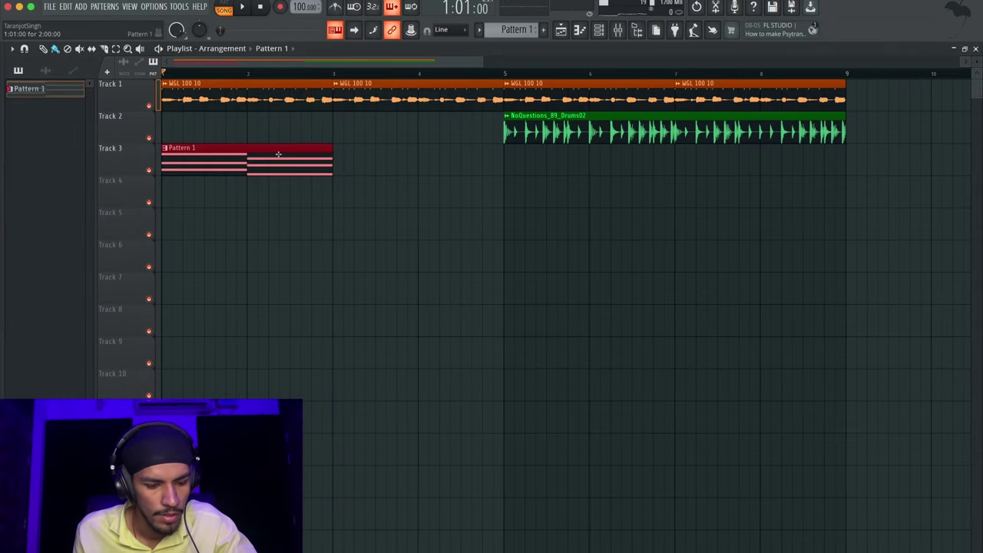
key(ctrl+b)
key(ctrl+b)
key(ctrl+b)
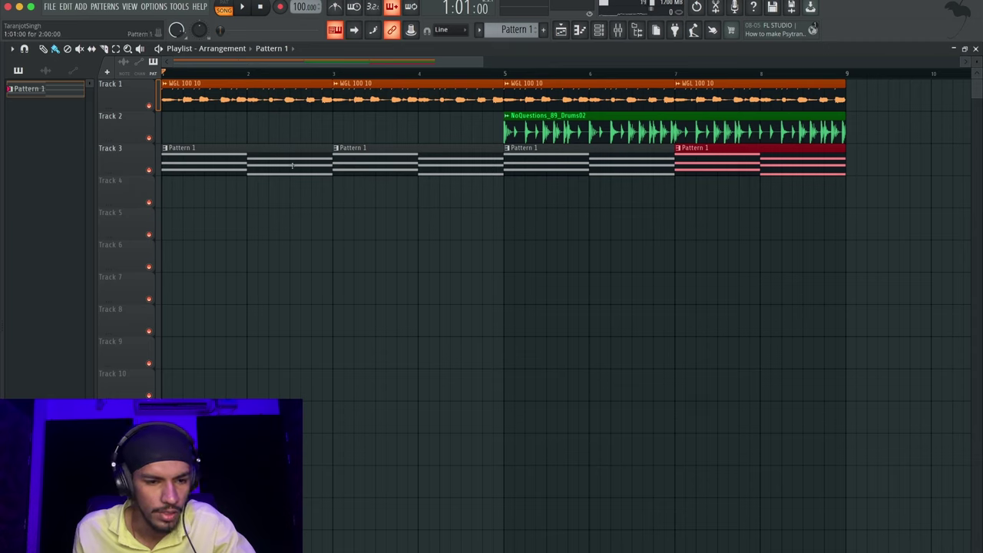
click(335, 212)
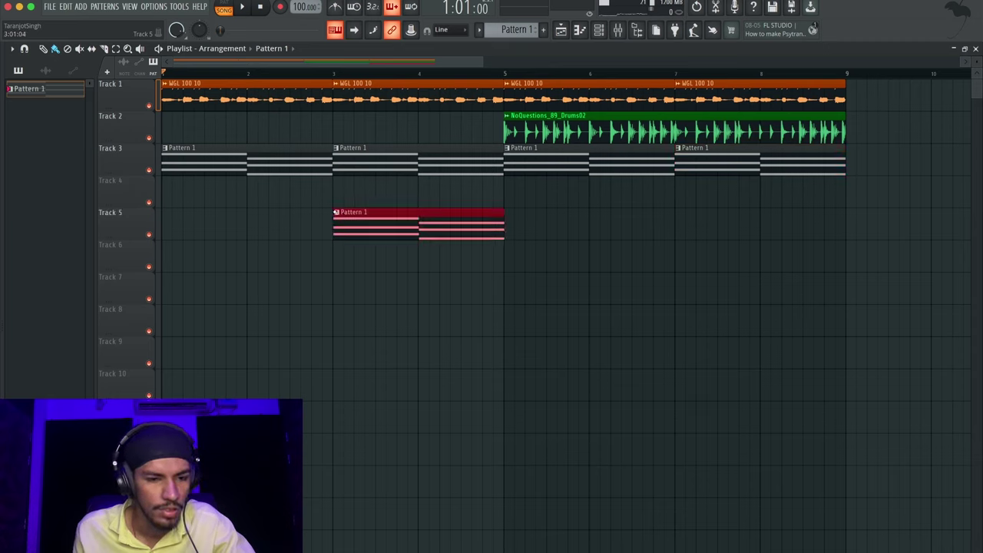
right_click(378, 224)
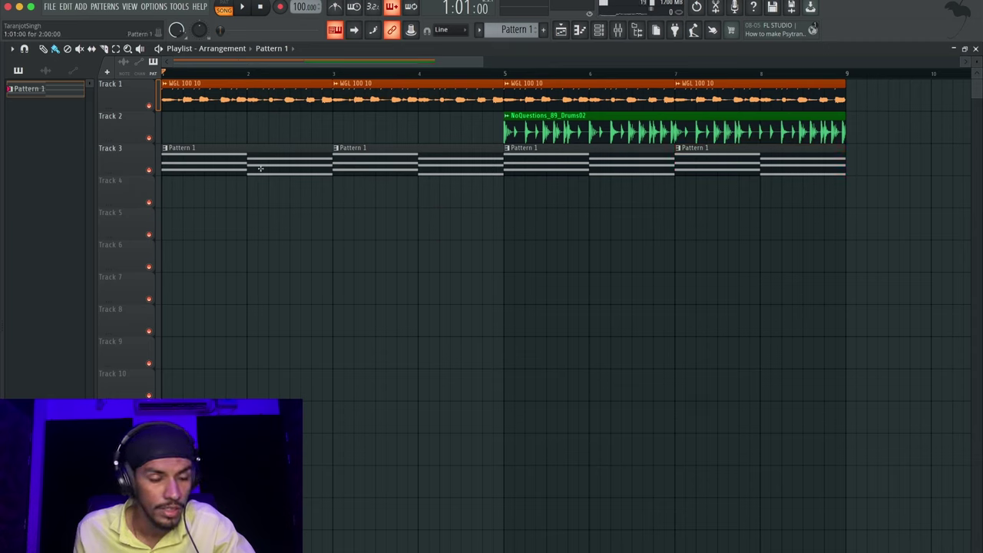
Check the pitch settings of the WGL 100 10 audio clip and close its window
double_click(443, 87)
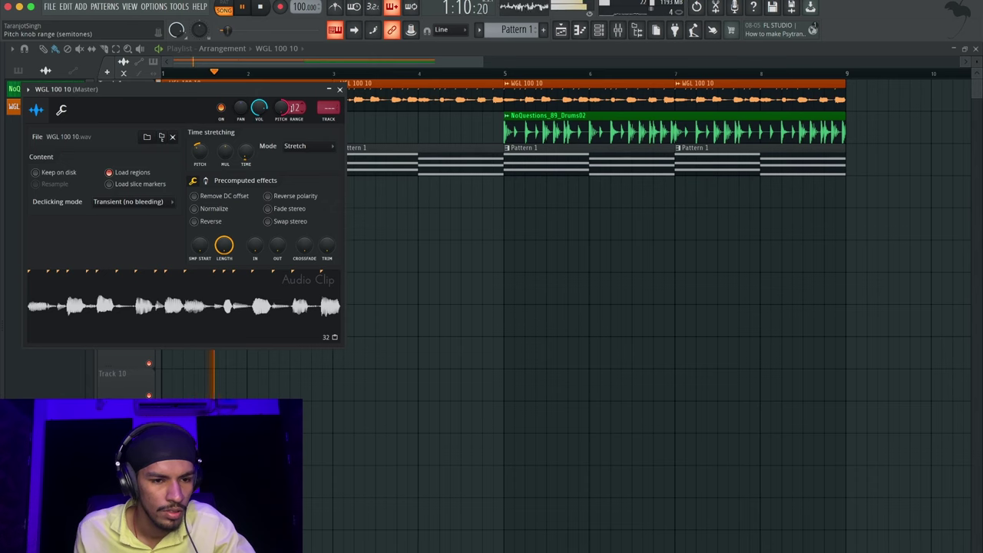
click(340, 89)
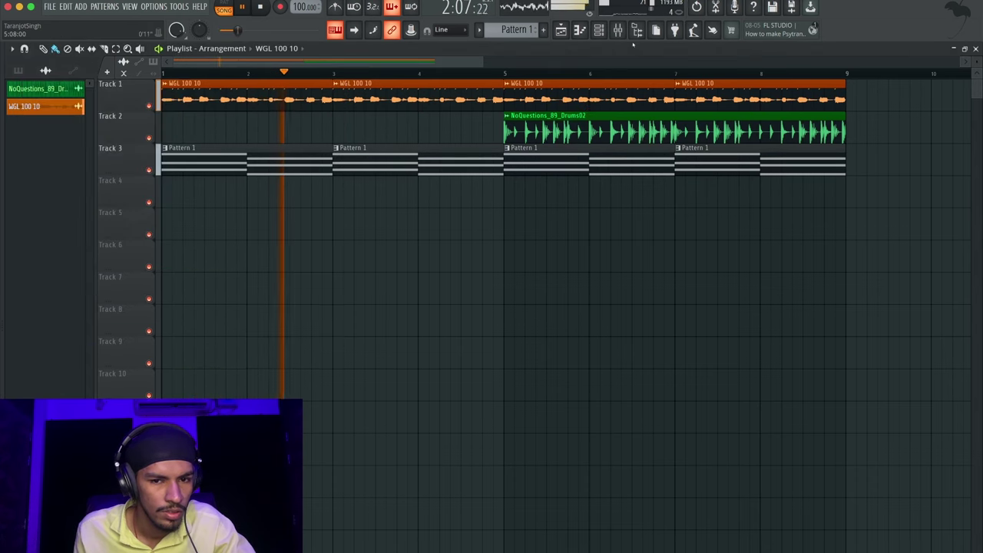
Route WGL 100 10 to mixer track 1, NoQuestions_89_Drums02 to track 2 and All Strings Sustain to track 3
key(F6)
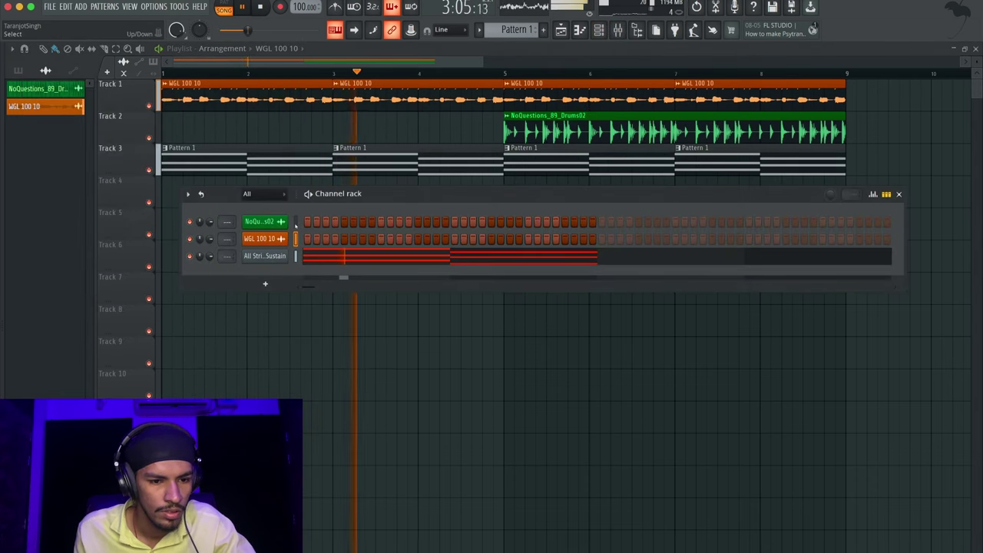
key(super+l)
click(297, 225)
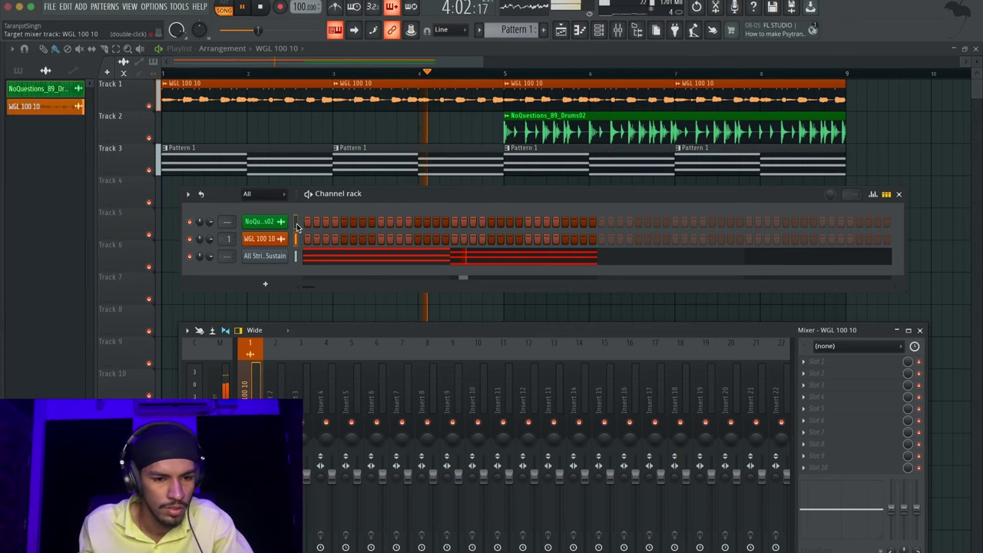
right_click(297, 255)
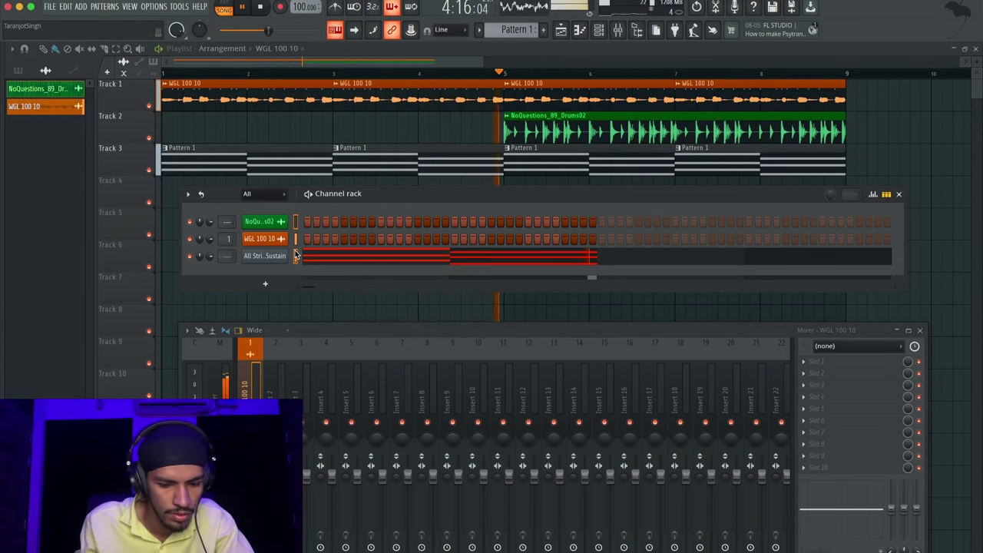
key(super+l)
Play the arrangement and lower the volume fader of the All Strings Sustain mixer track to balance it
key(space)
key(space)
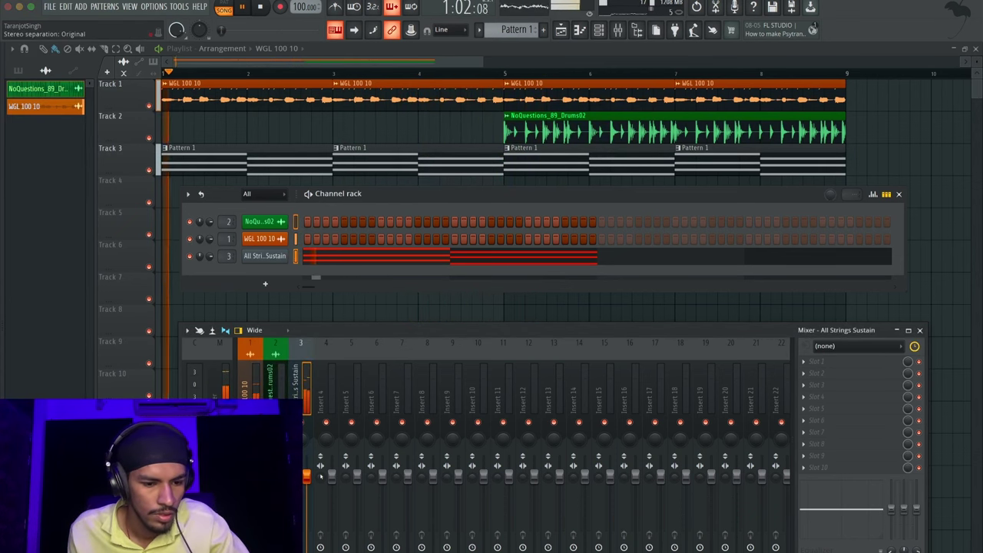
key(space)
key(space)
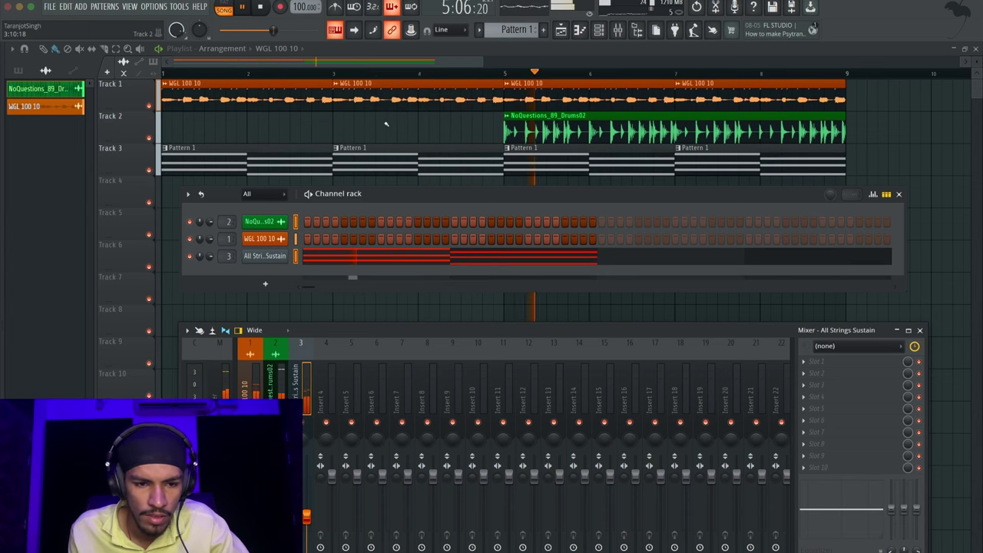
Reset the time-stretching pitch of the WGL 100 10 clip to its default
double_click(402, 100)
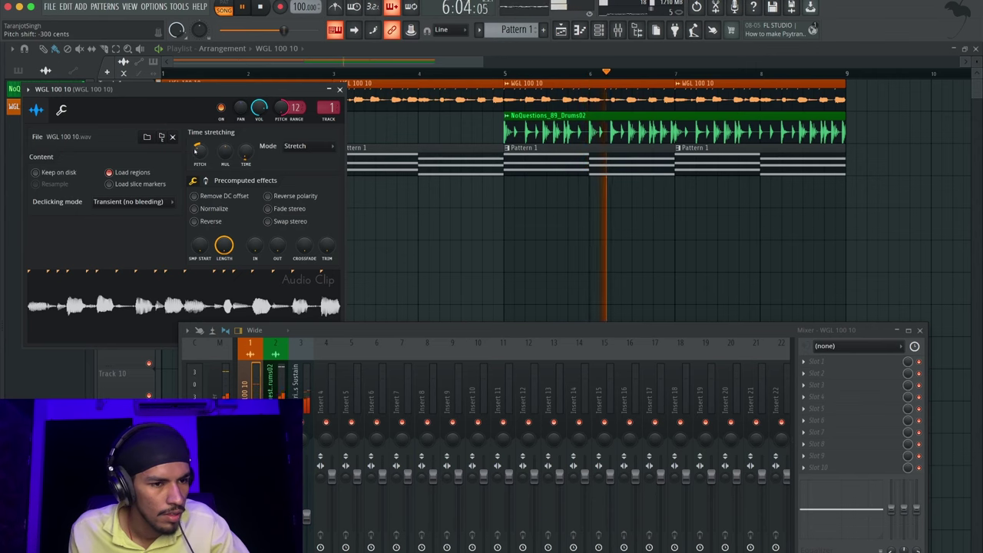
right_click(196, 149)
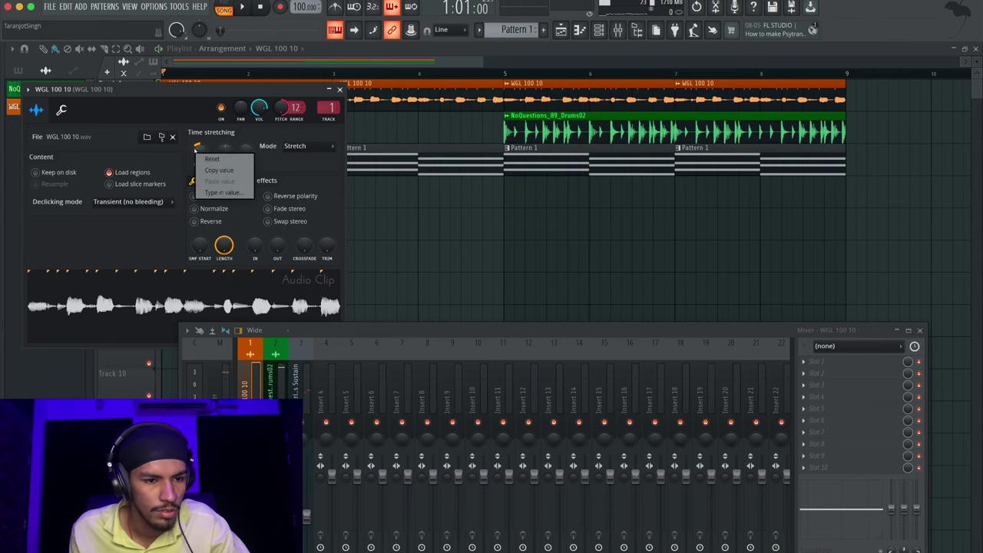
click(206, 159)
Transpose both string chords in Pattern 1 up three semitones and return to the playlist
double_click(371, 159)
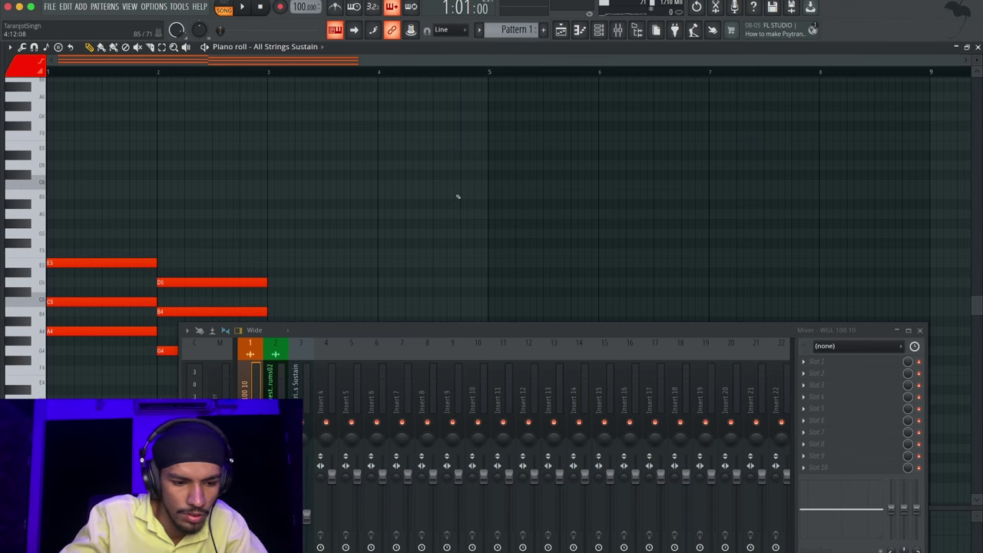
key(shift+Up)
key(shift+Up)
key(shift+Up)
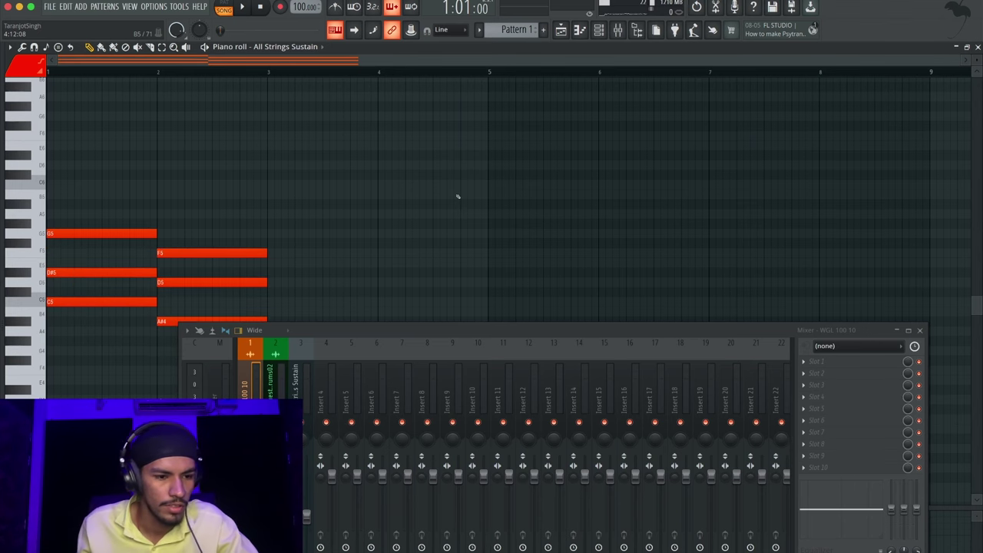
key(F5)
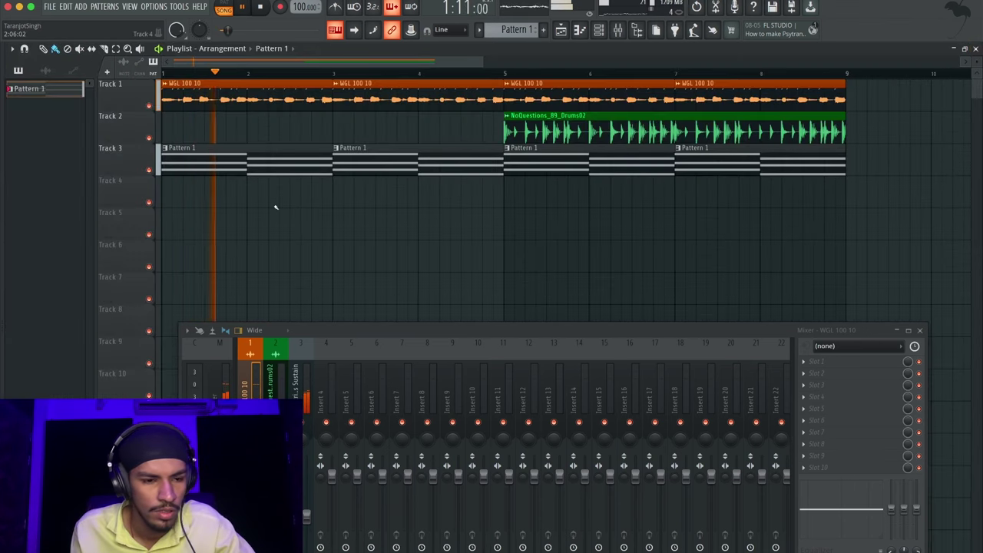
Reopen the WGL 100 10 clip settings and play the arrangement with the transposed strings
double_click(359, 98)
key(space)
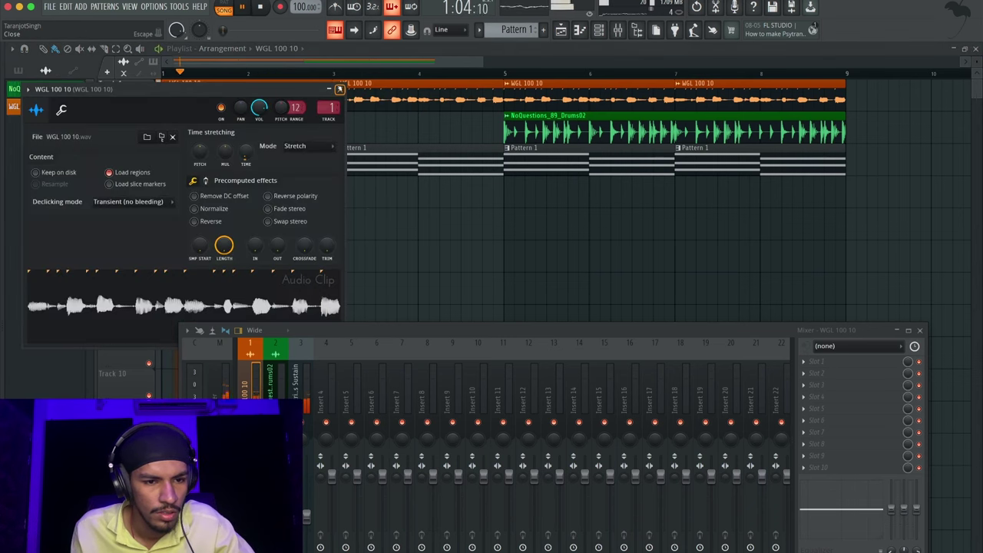
Lower the All Strings Sustain mixer fader further while checking Pattern 1's notes, and return to the playlist
click(339, 90)
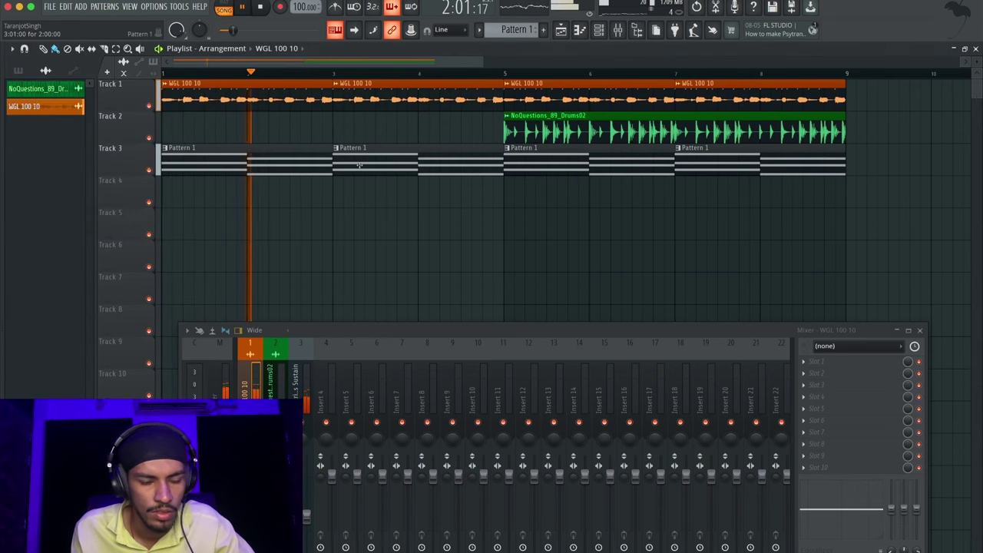
double_click(359, 165)
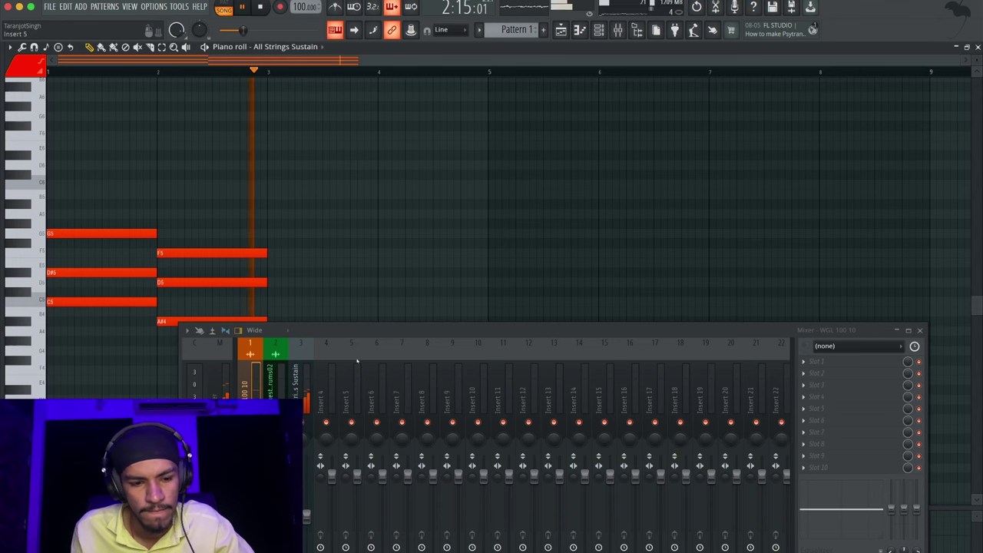
drag(307, 517, 307, 523)
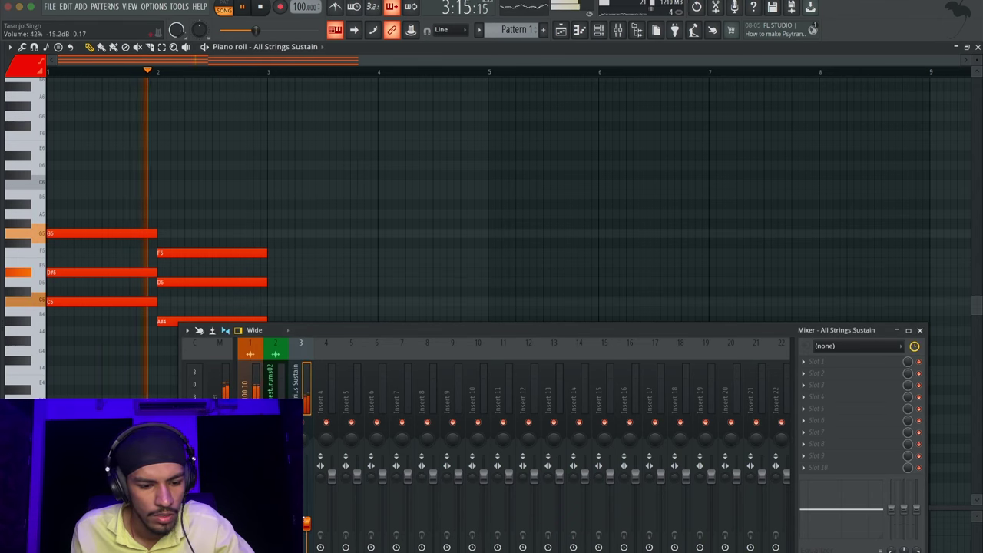
click(978, 47)
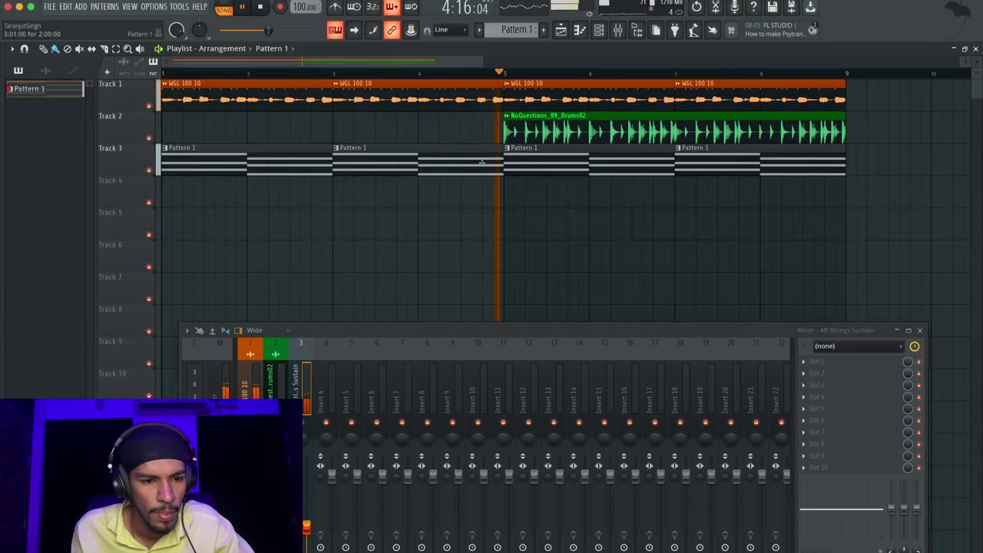
Delete the two Pattern 1 clips before bar 5 on Track 3
right_click(422, 155)
right_click(330, 161)
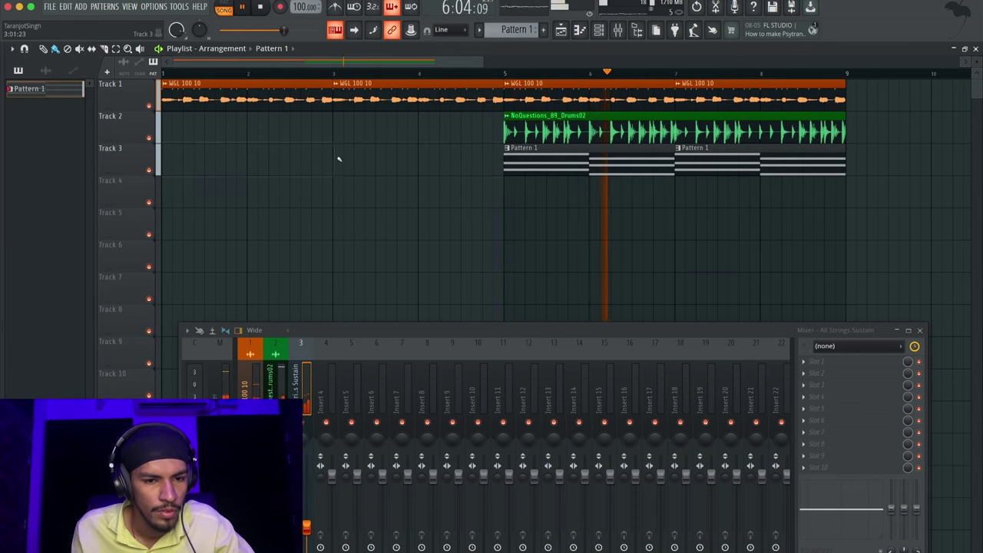
Try a restored Pattern 1 clip trimmed to a short string pickup before bar 5, and delete it after playback
key(space)
key(ctrl+z)
drag(328, 160, 447, 160)
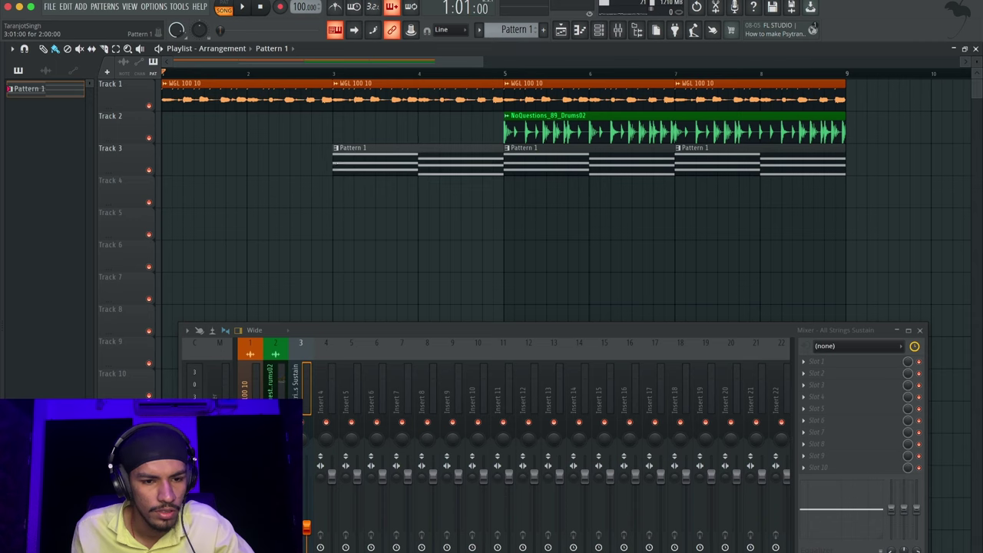
drag(333, 161, 487, 162)
key(space)
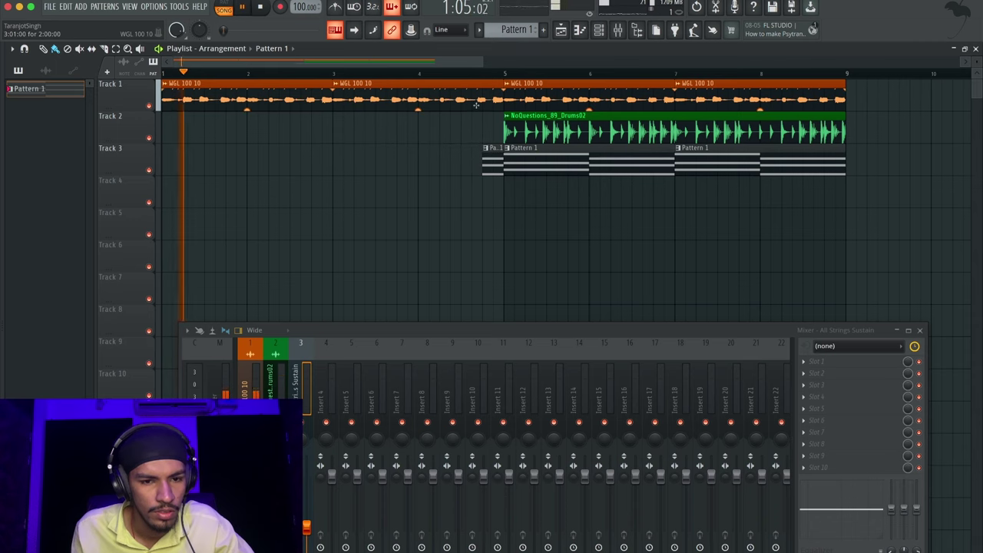
click(418, 79)
click(418, 75)
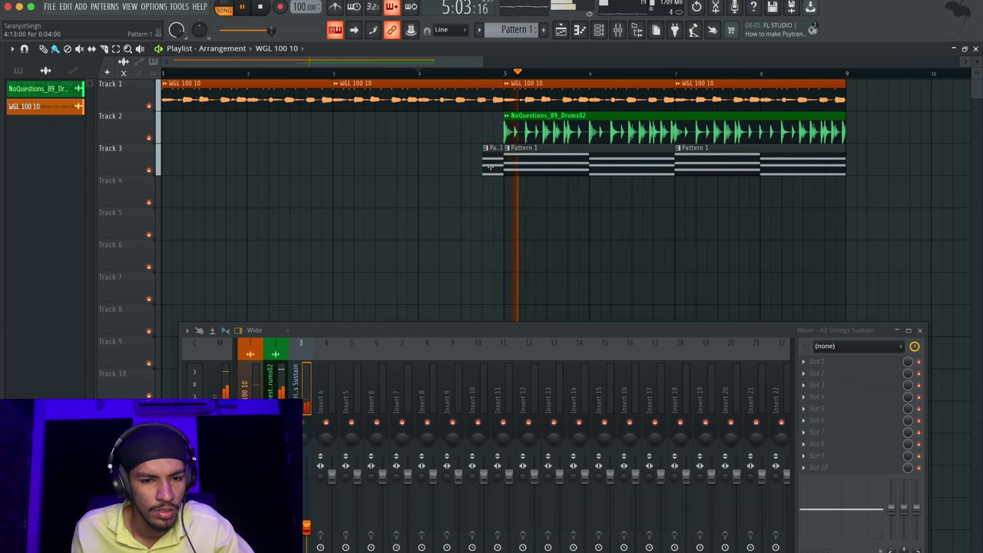
right_click(493, 163)
Browse the sample packs for extra drums and place the HB_SlipDisc2_80 loop on Track 4 at bar 5
scroll(516, 190, right, 1)
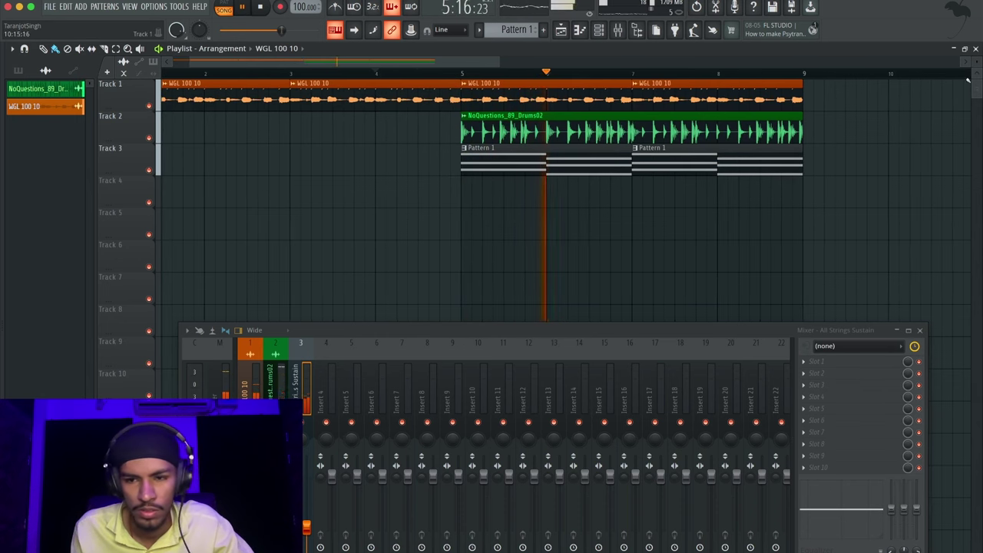
click(920, 331)
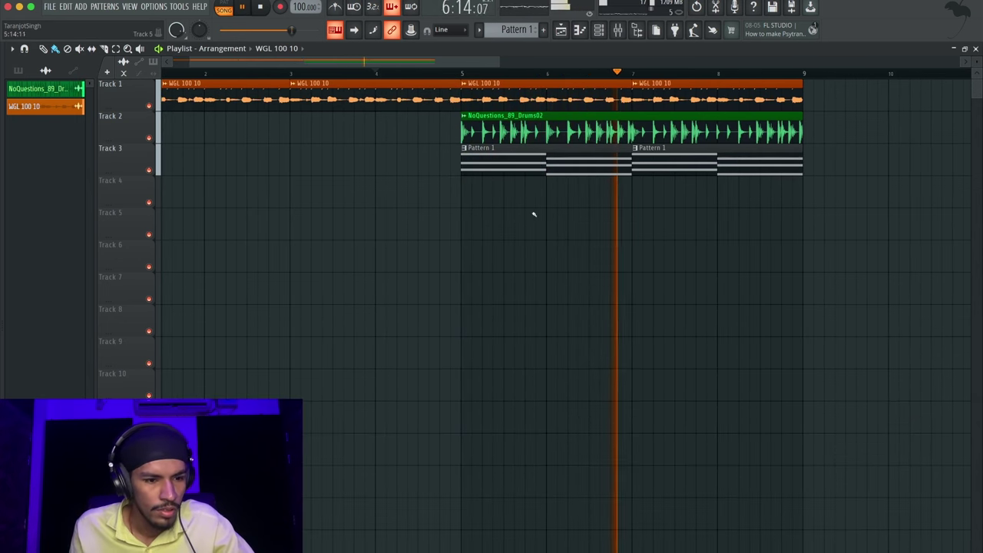
key(alt+F8)
click(31, 288)
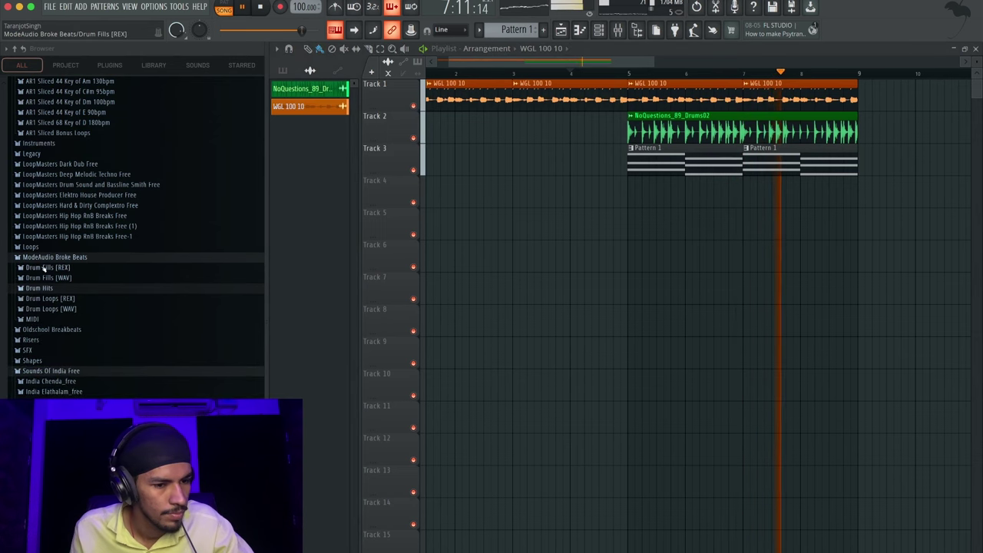
click(51, 371)
click(54, 373)
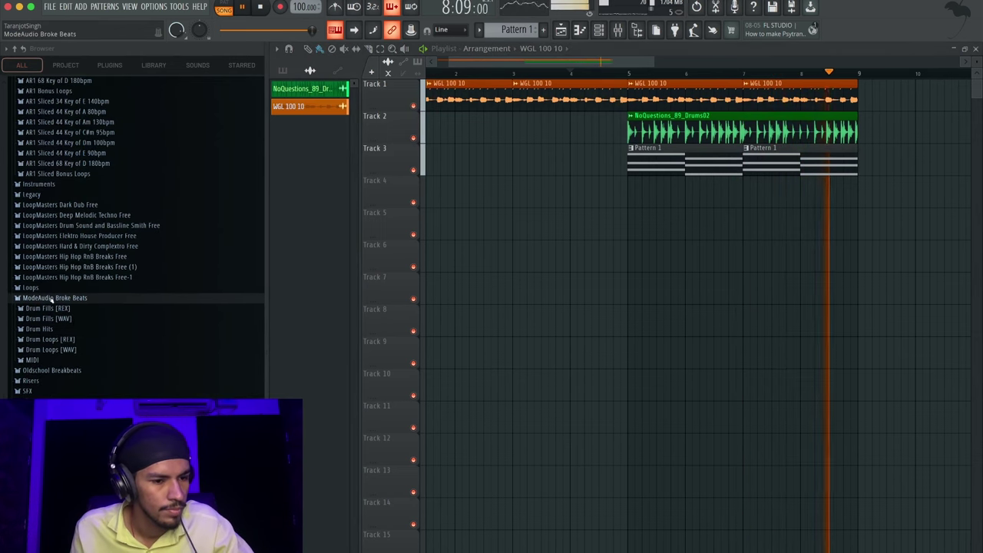
click(50, 297)
key(space)
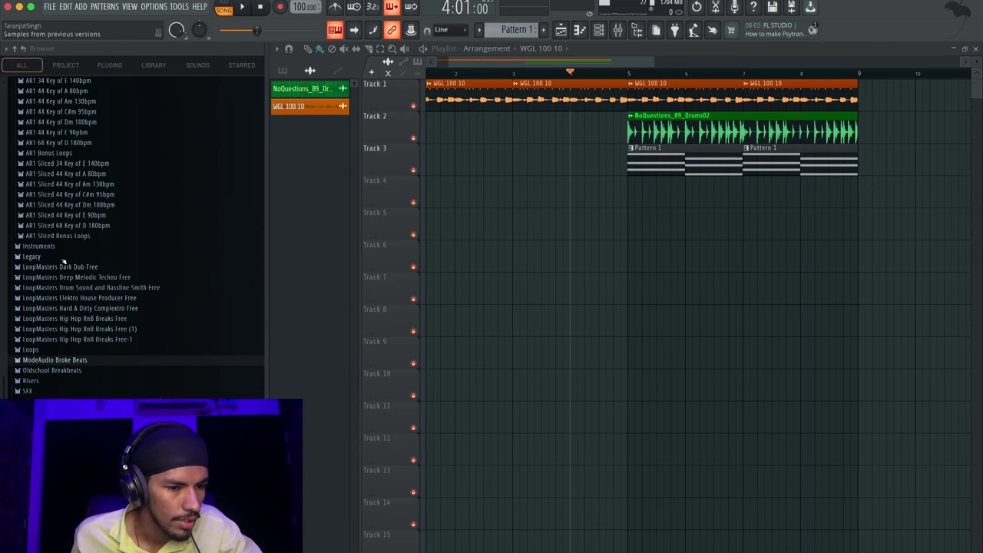
scroll(64, 246, up, 5)
click(79, 206)
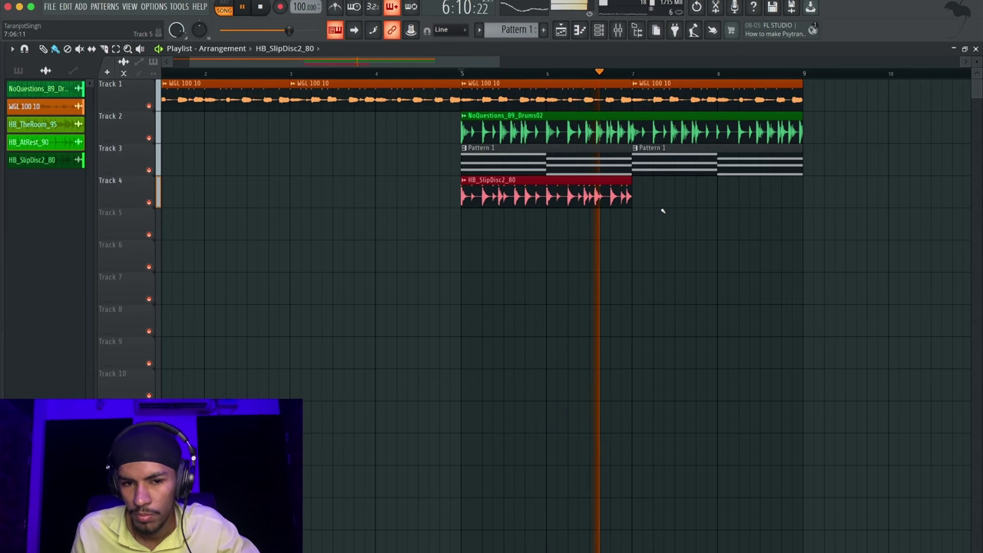
Change the time-stretching mode of the HB_SlipDisc2_80 clip and route it to mixer track 4
key(space)
double_click(546, 203)
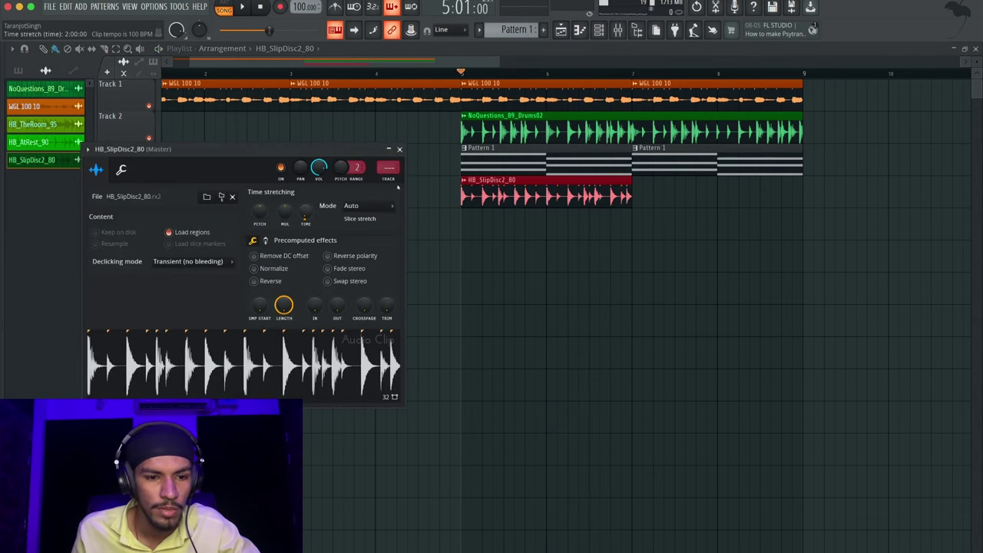
click(372, 208)
click(358, 239)
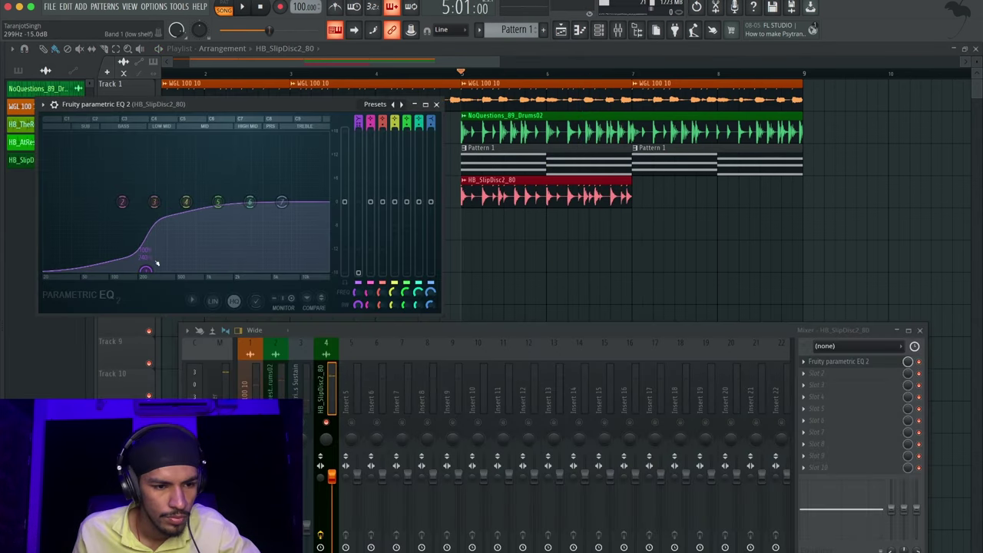
Cut the low frequencies of the HB_SlipDisc2_80 mixer track with band 1 of Fruity parametric EQ 2
drag(157, 263, 147, 262)
key(space)
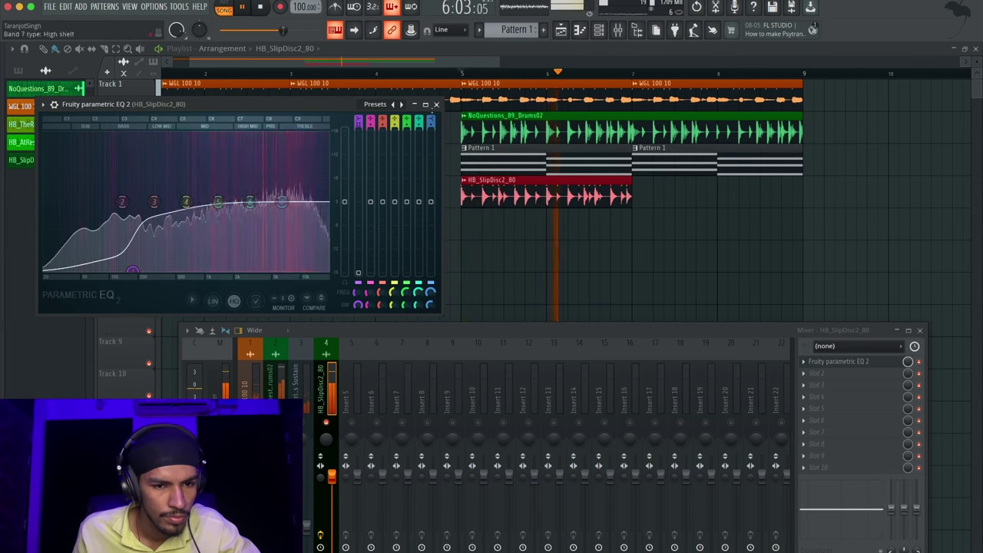
click(436, 104)
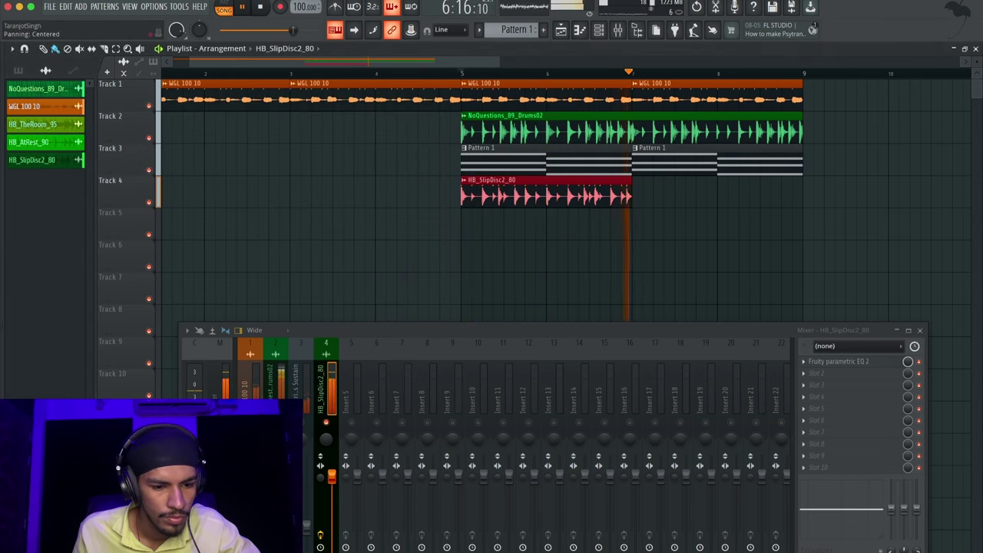
Play the loop and lower the mixer faders of HB_SlipDisc2_80 and NoQuestions_89_Drums02, the latter to about 93%
key(space)
key(space)
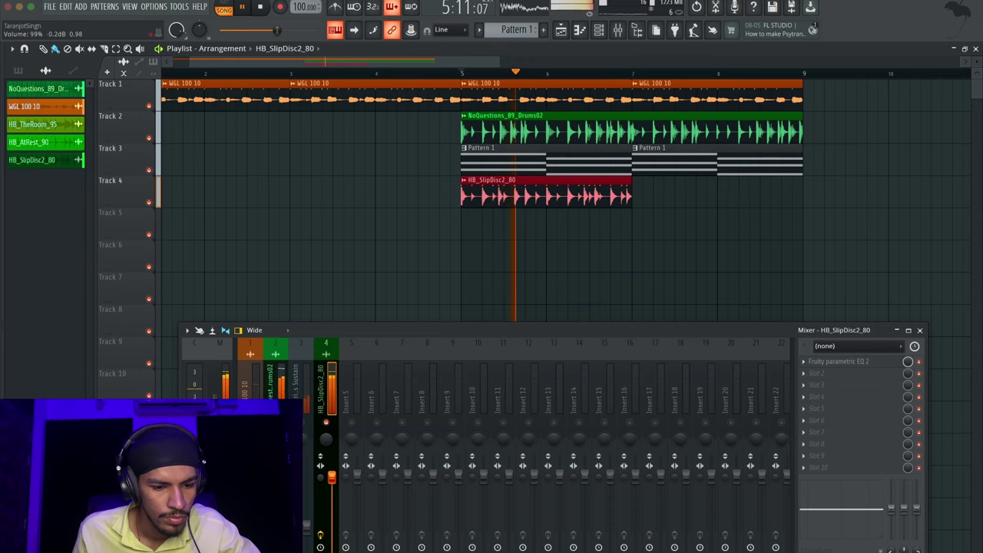
drag(281, 475, 281, 482)
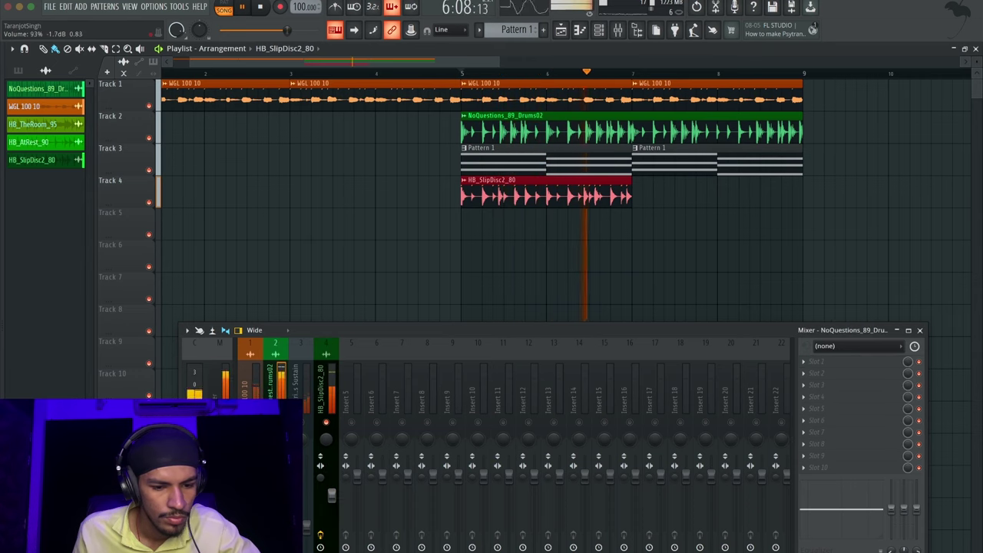
click(919, 330)
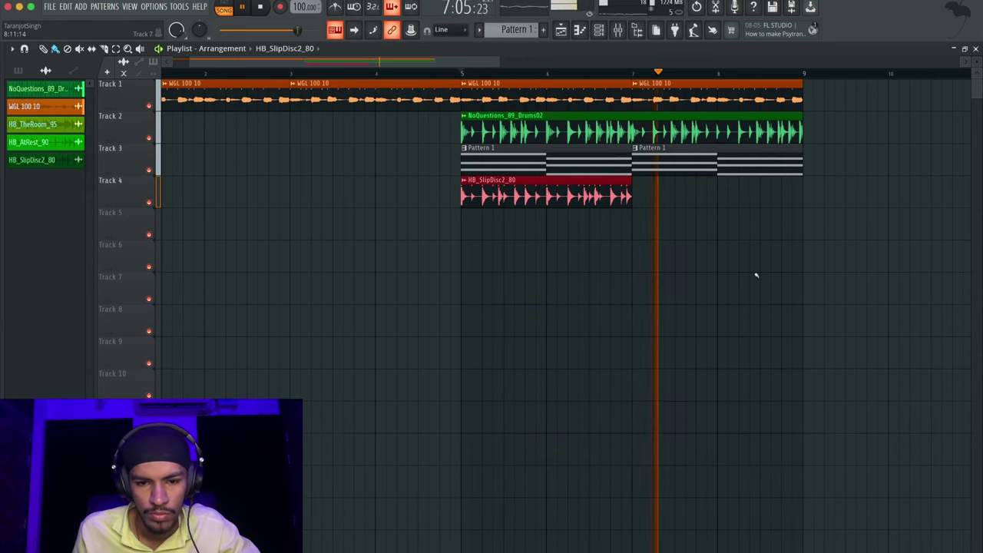
Duplicate the HB_SlipDisc2_80 clip to bar 7 on Track 4 and play the section
key(space)
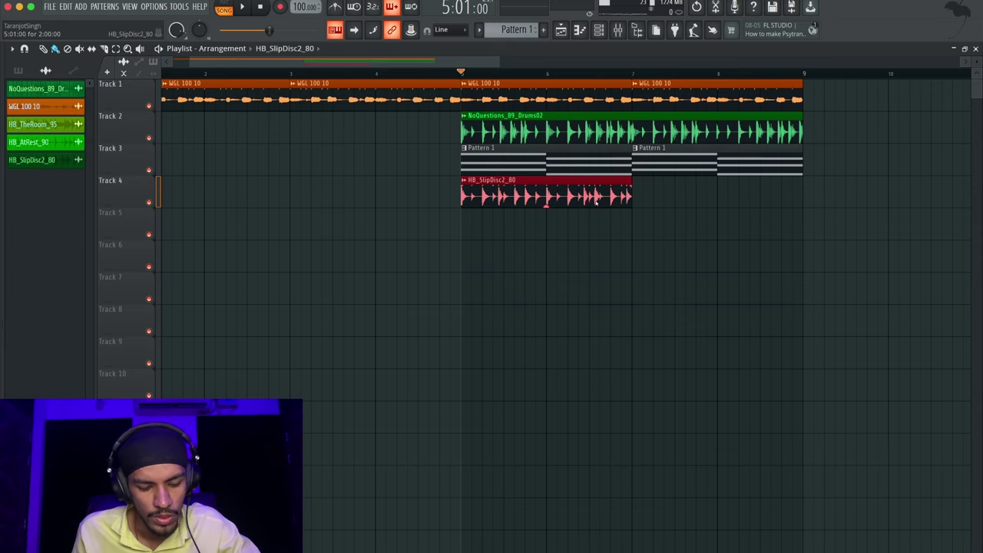
key(ctrl+b)
key(space)
ctrl+click(623, 236)
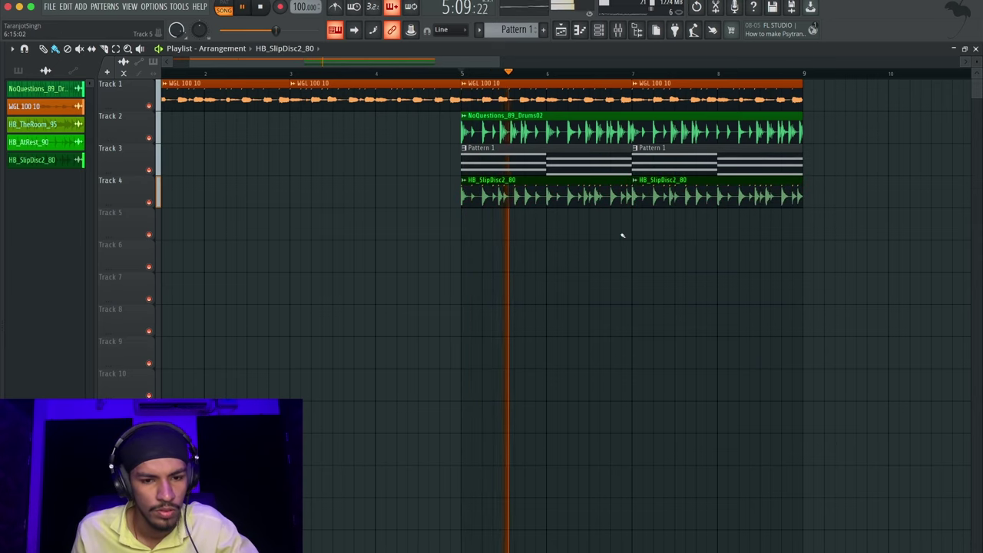
Reopen the mixer and fine-tune the HB_SlipDisc2_80 fader while the arrangement plays
key(F9)
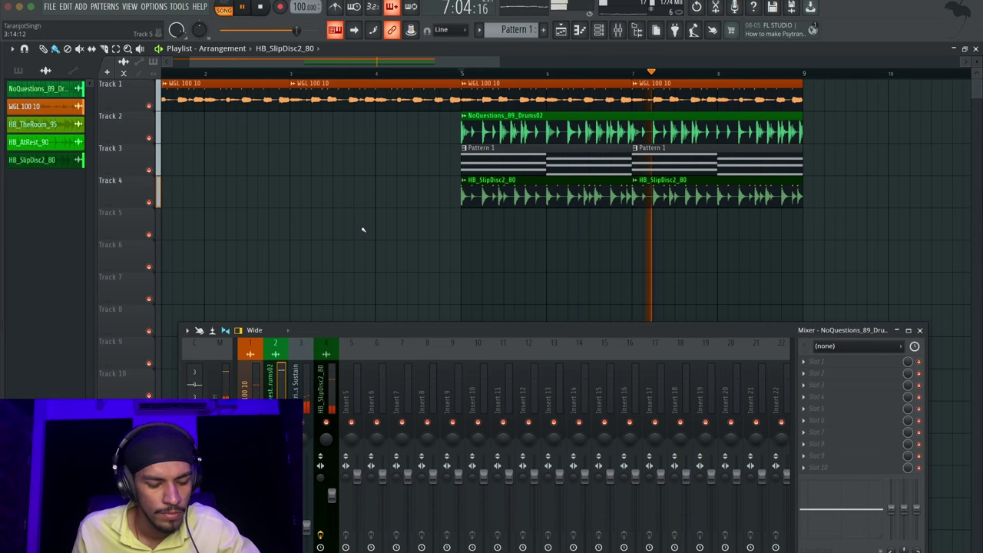
drag(331, 497, 331, 484)
scroll(329, 485, down, 8)
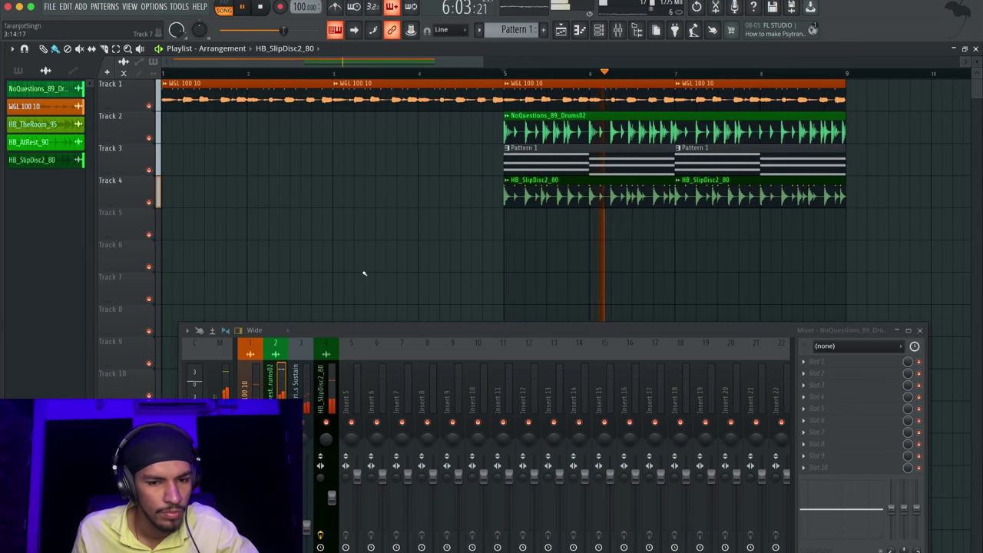
Place HDC_128_A_Vox_Stem from the LoopMasters Hard & Dirty Complextro Free pack on Track 5 at bar 5
key(alt+F8)
key(space)
click(81, 365)
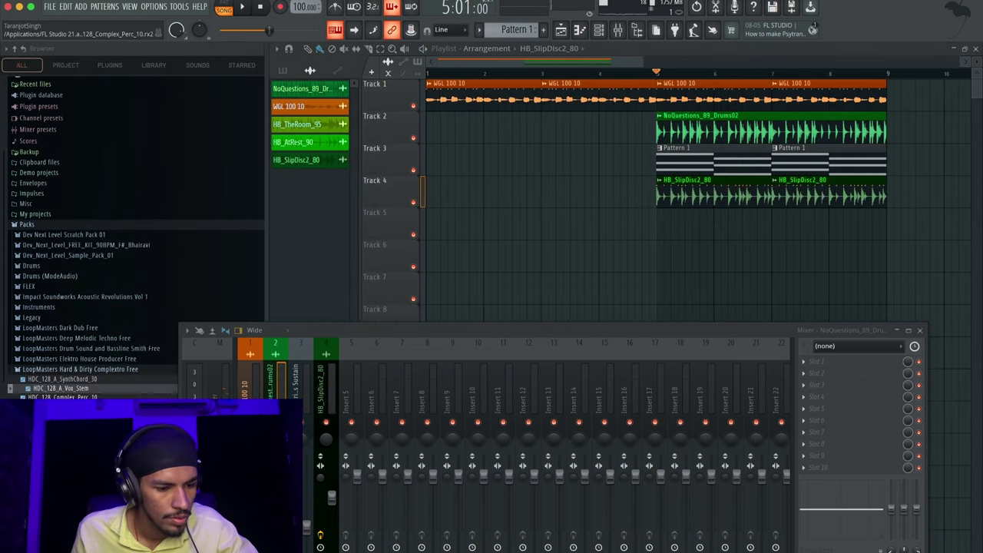
drag(94, 392, 107, 217)
click(174, 77)
Set the HDC_128_A_Vox_Stem clip's pitch shift to +300 cents and its time-stretching mode to Stretch
key(space)
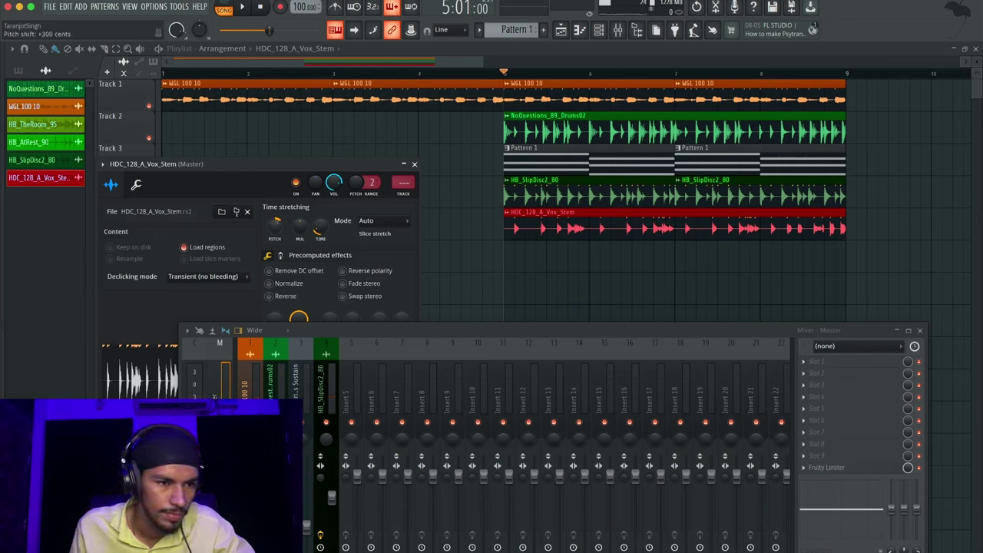
key(space)
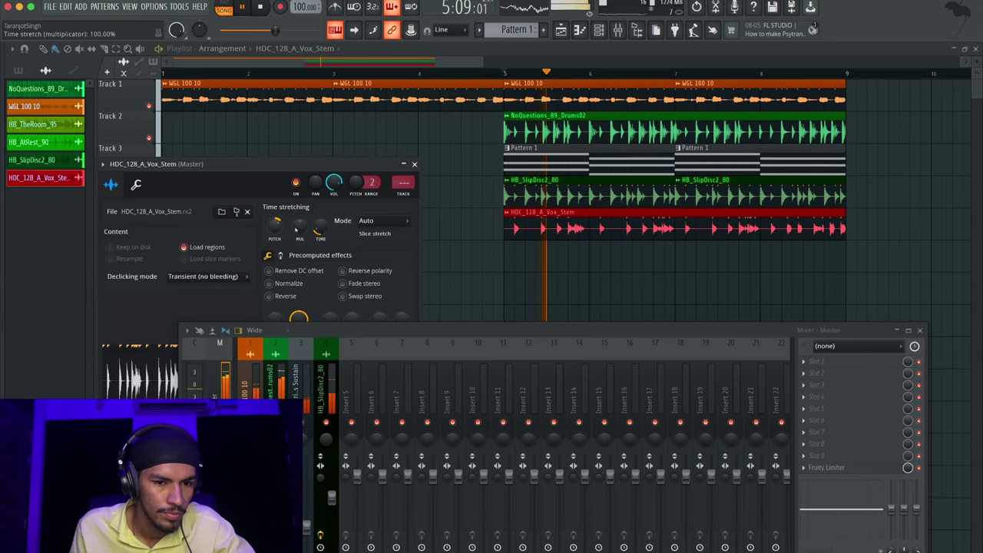
click(359, 222)
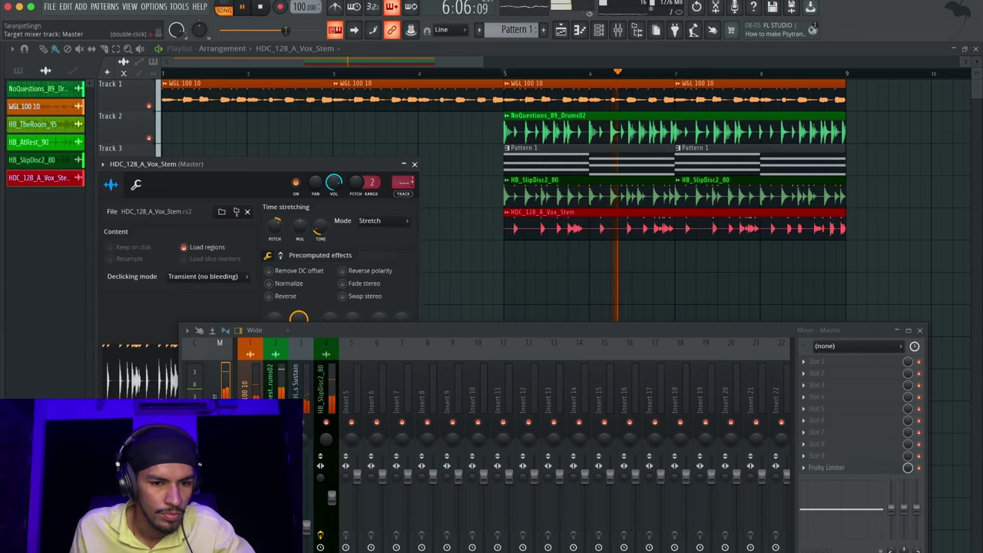
click(414, 165)
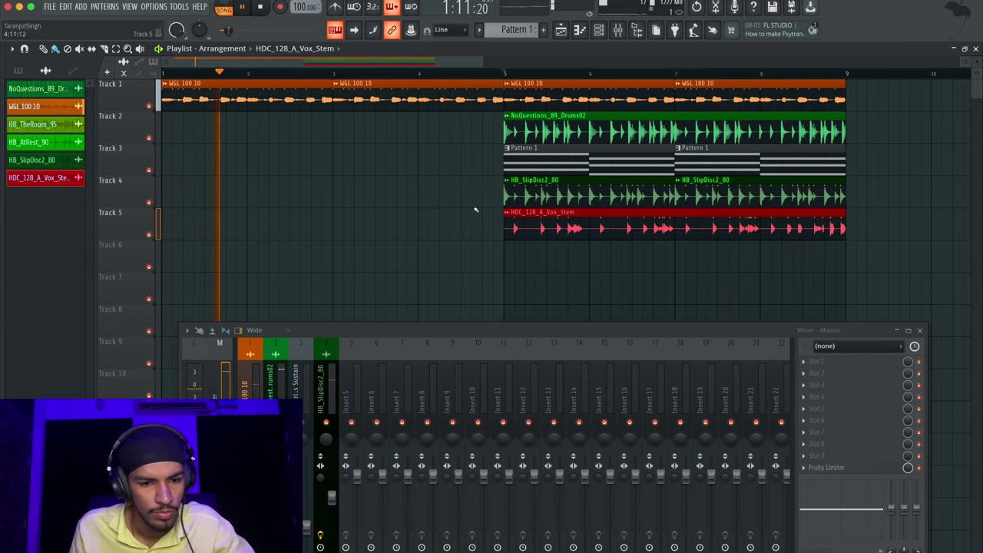
Add the 100bpm chugga rhythm dry loop to Track 6 at bar 5 and play it from just before that bar
key(alt+F8)
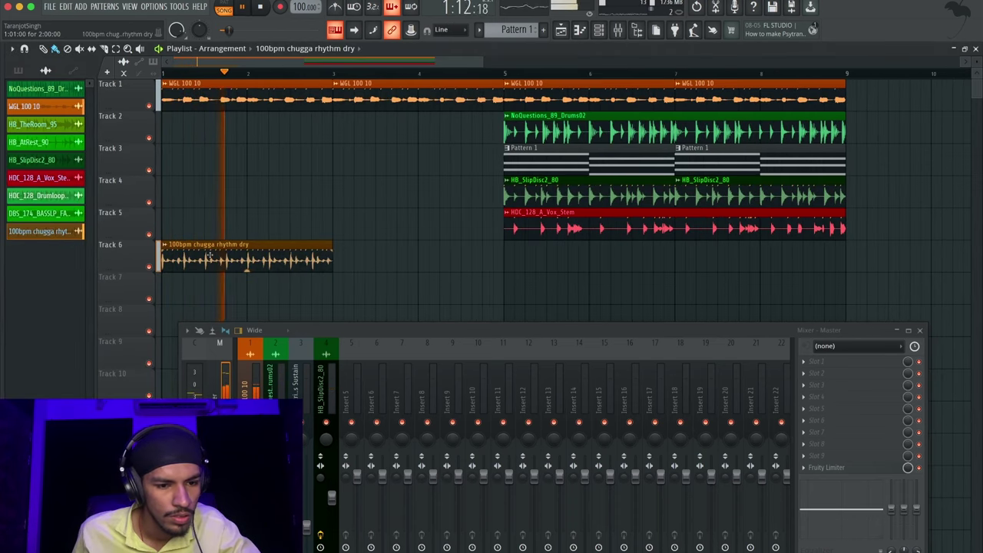
key(space)
drag(211, 246, 552, 247)
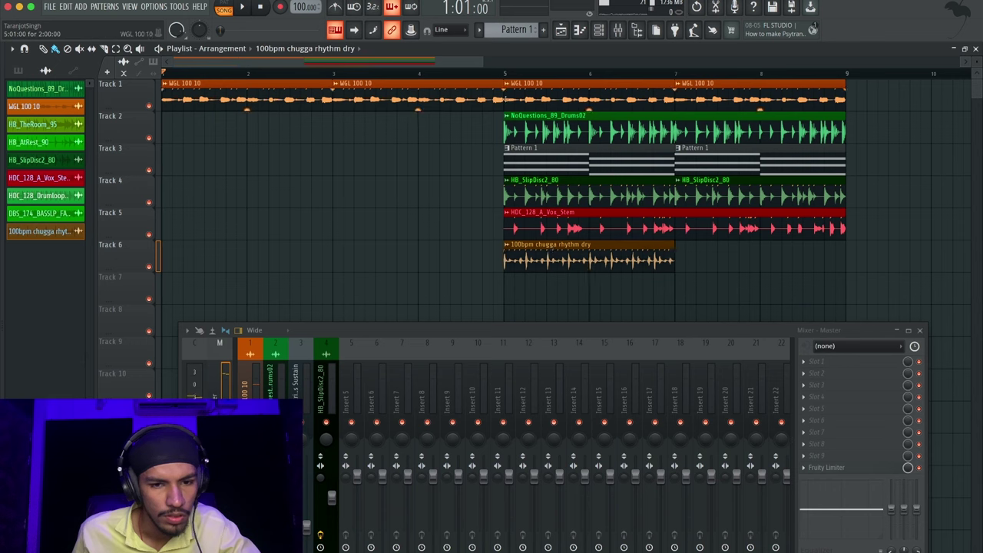
click(493, 78)
key(space)
click(497, 74)
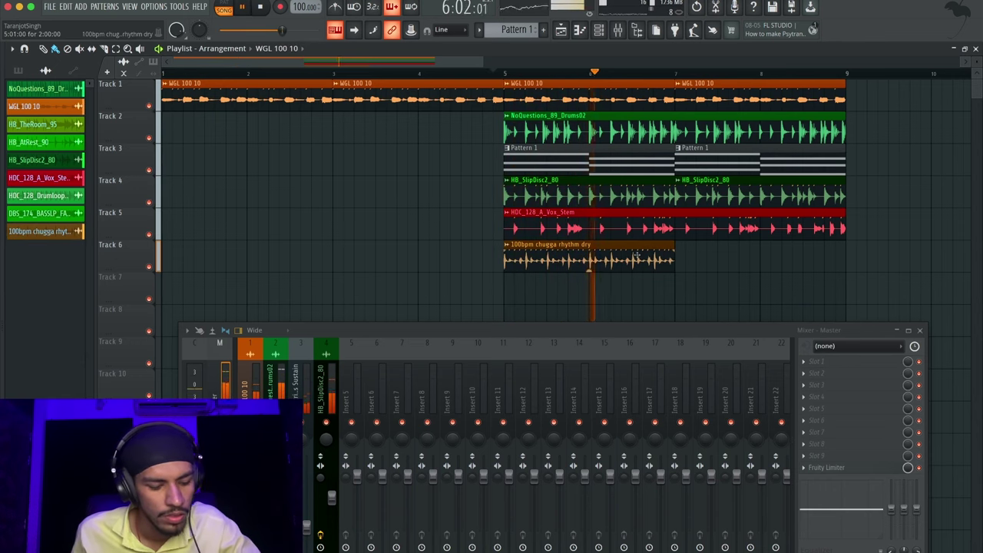
Try repeating the 100bpm chugga rhythm dry clip at bar 7 on Track 6, and delete the copy
ctrl+click(639, 258)
key(ctrl+b)
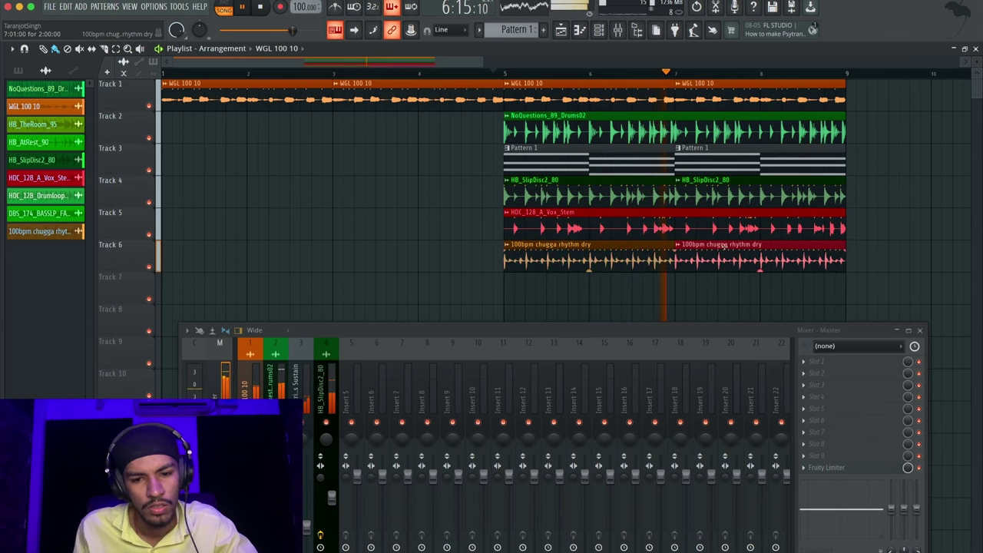
right_click(823, 260)
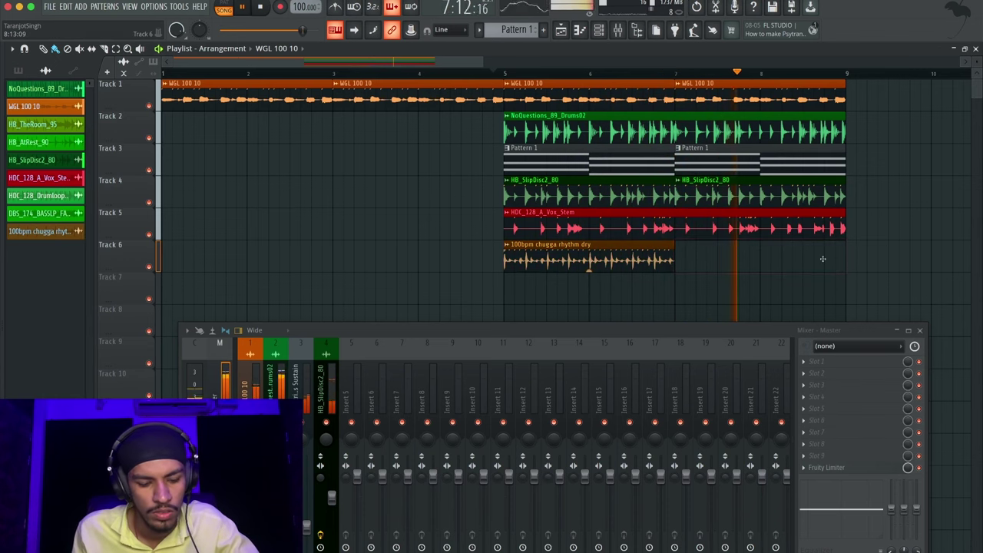
Restore the 100bpm chugga rhythm dry copy at bar 7 on Track 6 and route the loop to mixer track 5
key(ctrl+z)
key(space)
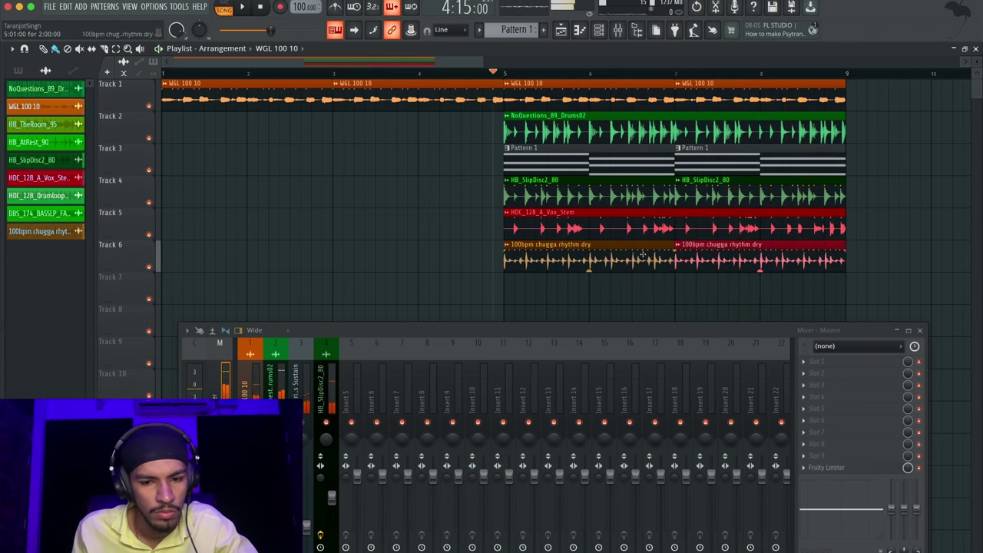
double_click(578, 256)
click(328, 121)
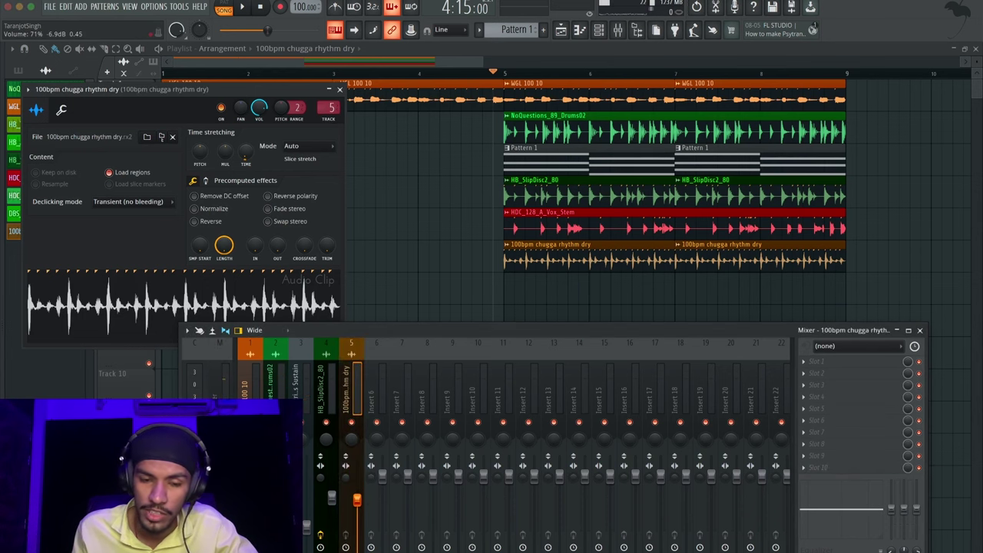
key(space)
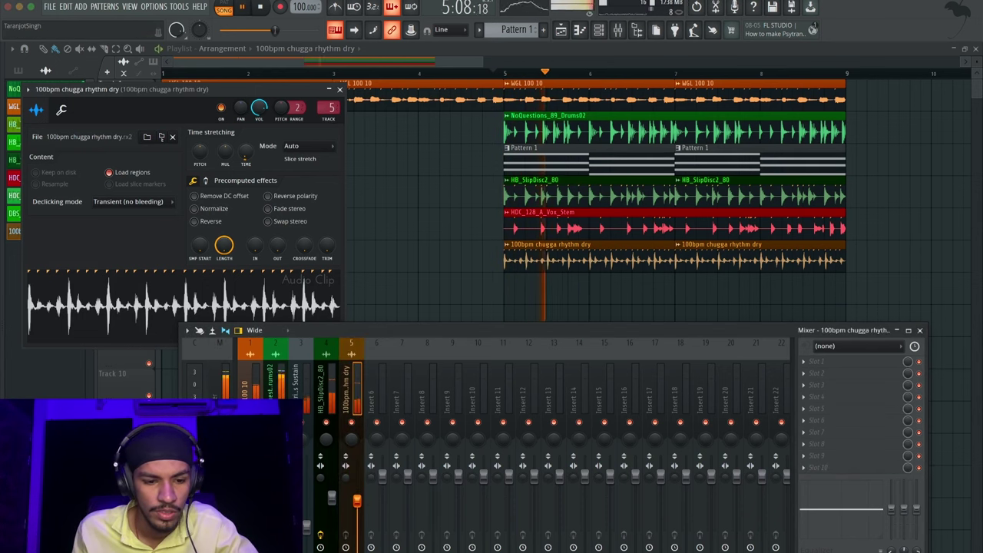
key(Escape)
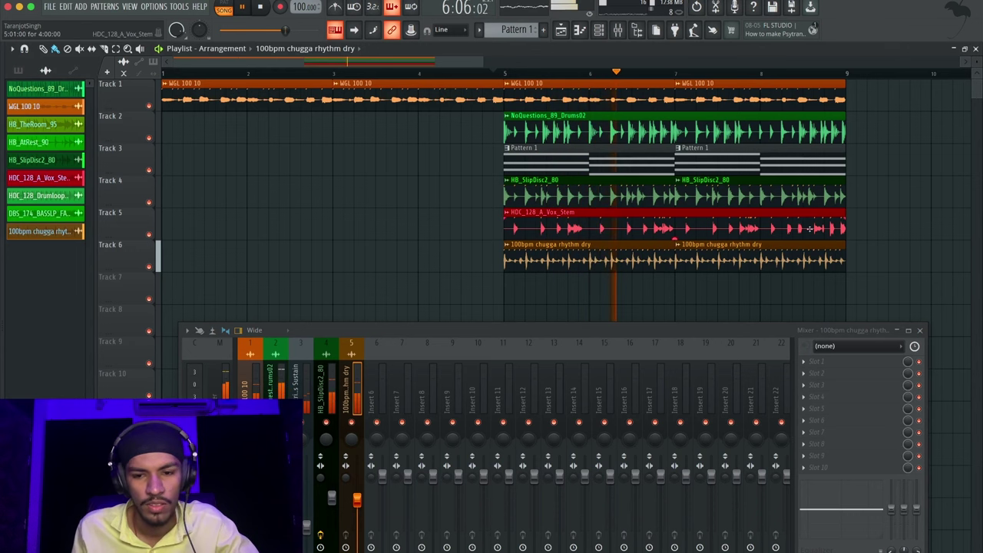
key(space)
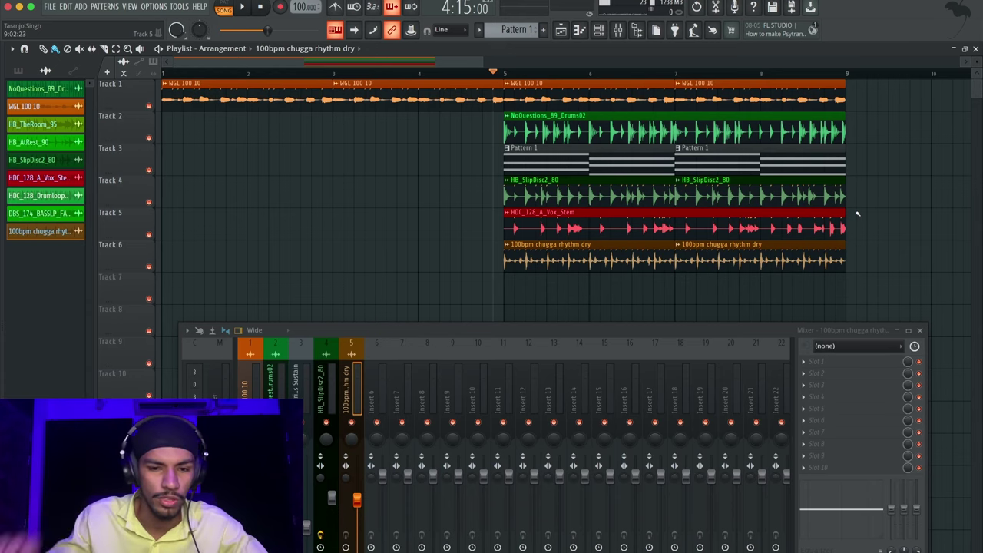
Collapse the Impact Soundworks Acoustic Revolutions Vol 1 pack in the browser and look through the other sample packs
key(alt+F8)
click(58, 237)
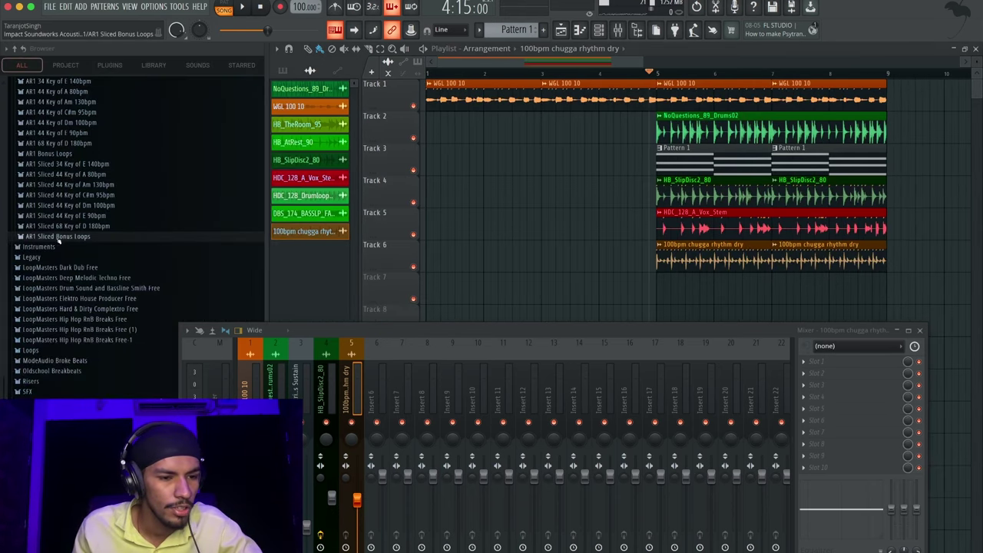
scroll(59, 237, up, 8)
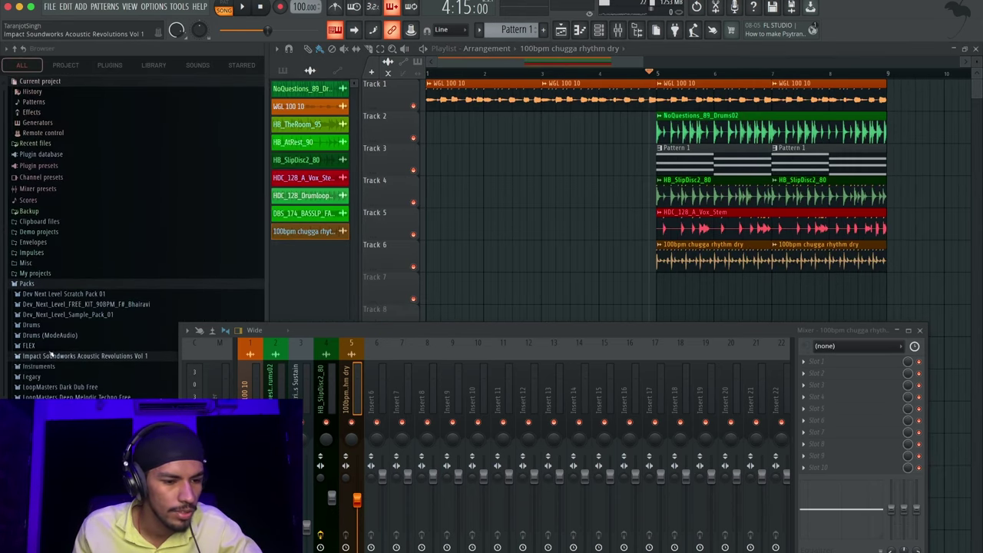
click(58, 353)
scroll(35, 283, down, 4)
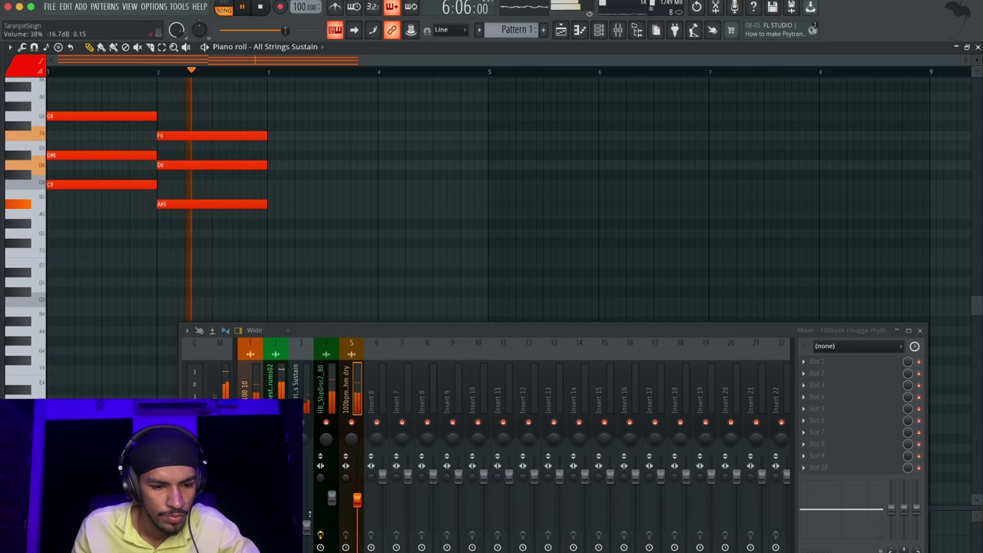
Lower the mixer volume of the All Strings Sustain track while the arrangement plays
key(space)
key(space)
drag(307, 525, 306, 541)
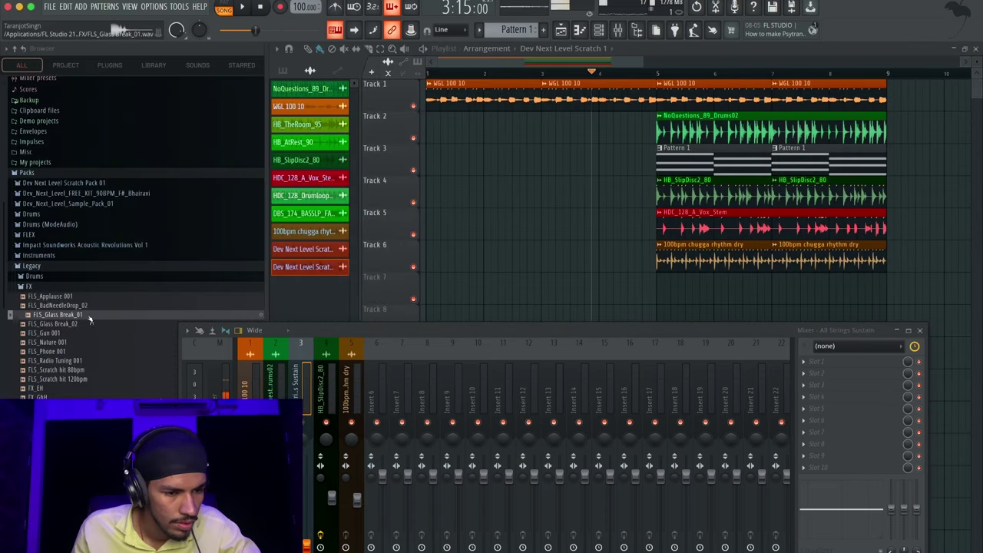
Place the FLS_Glass Break_01 sample from the Legacy FX pack on Track 7 at bar 5 and play the arrangement
drag(89, 318, 530, 303)
key(space)
Audition the Legacy FX samples, including BadNeedleDrop, Gun, Phone, Nature, both Scratch hits and FX_EH
mouse_move(3, 319)
click(83, 311)
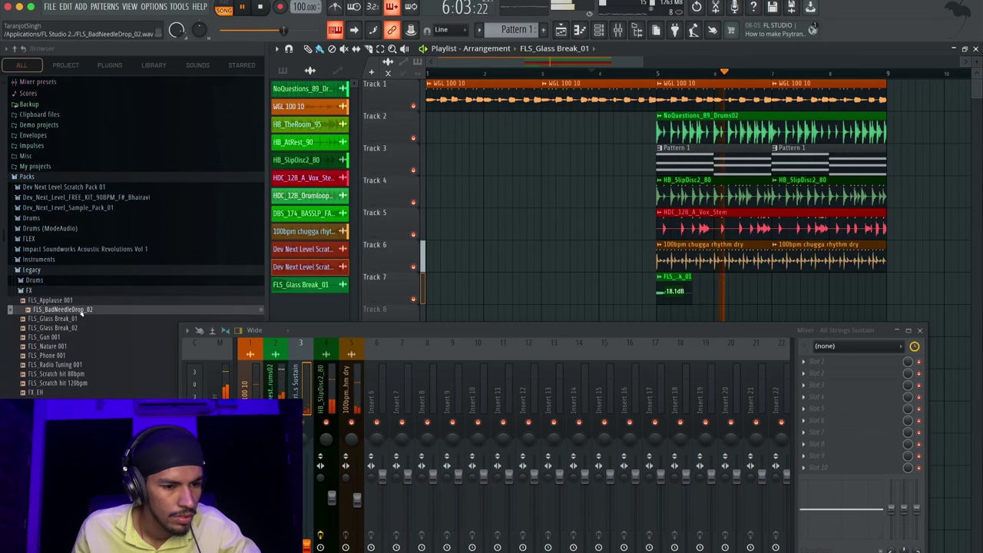
click(67, 338)
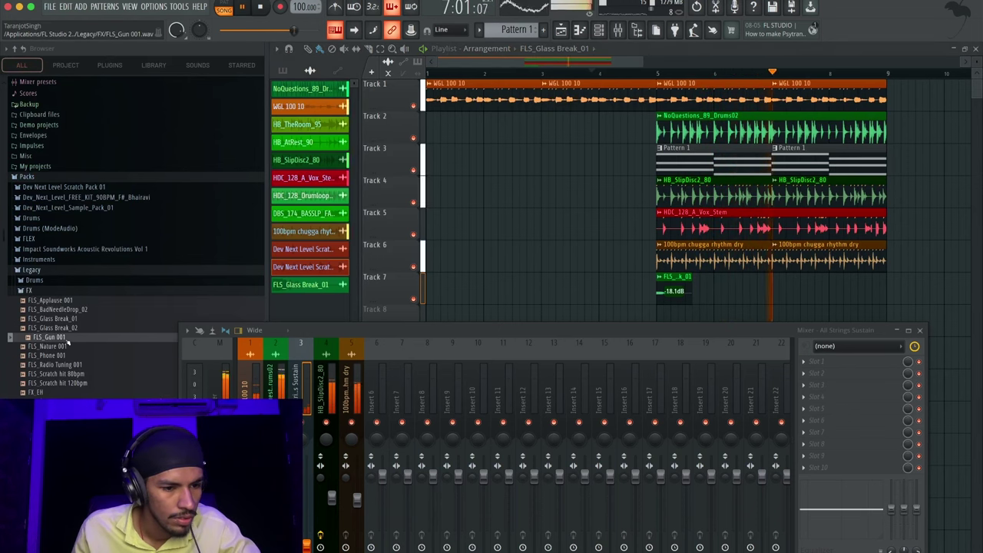
click(65, 353)
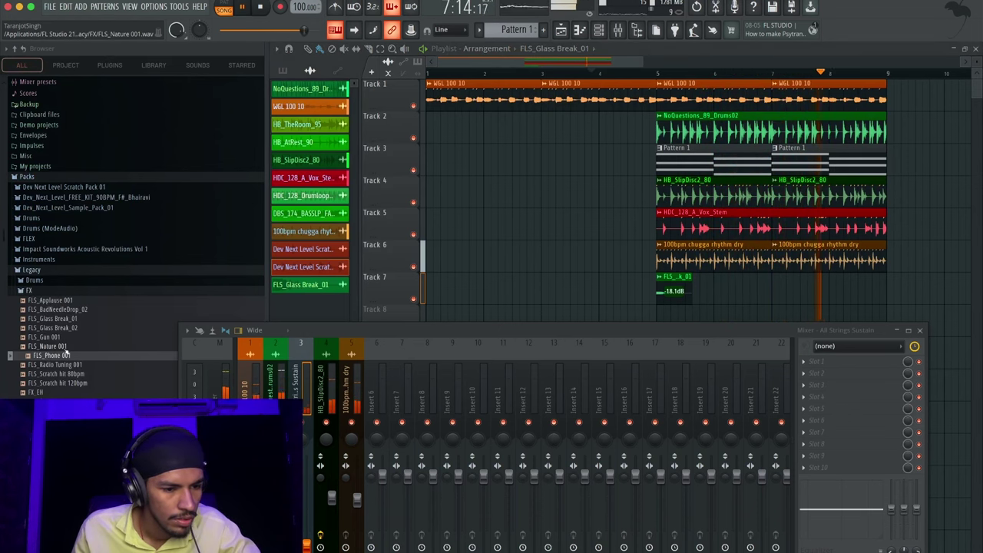
click(66, 346)
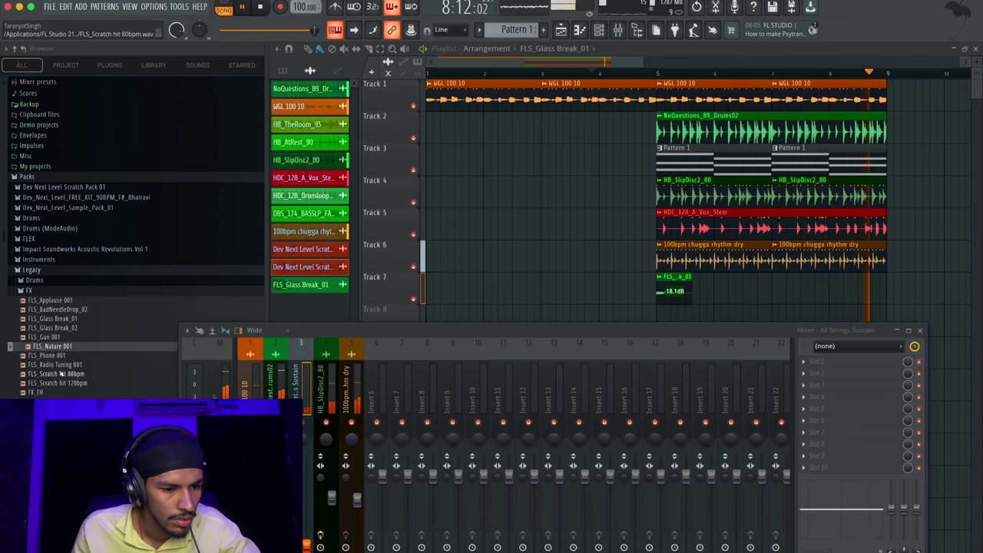
click(61, 373)
click(60, 383)
click(52, 393)
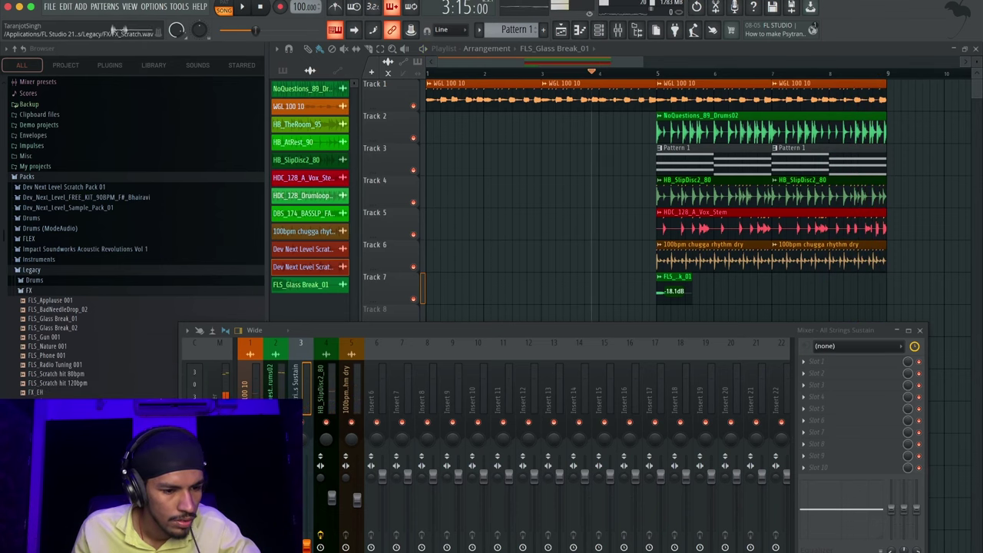
Add FX_Scratch to Track 7 as four back-to-back clips leading into bar 5, and play the transition
drag(48, 401, 533, 345)
key(ctrl+b)
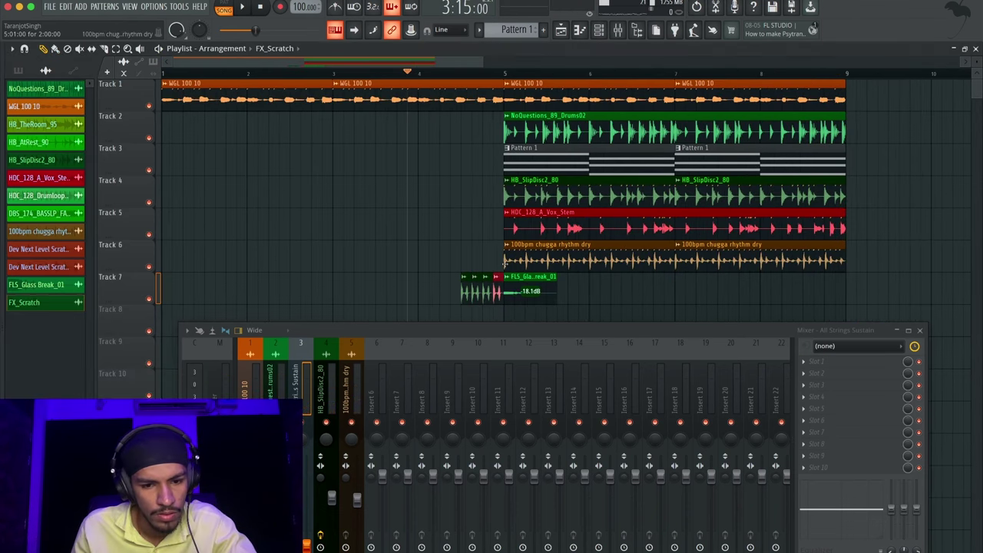
key(space)
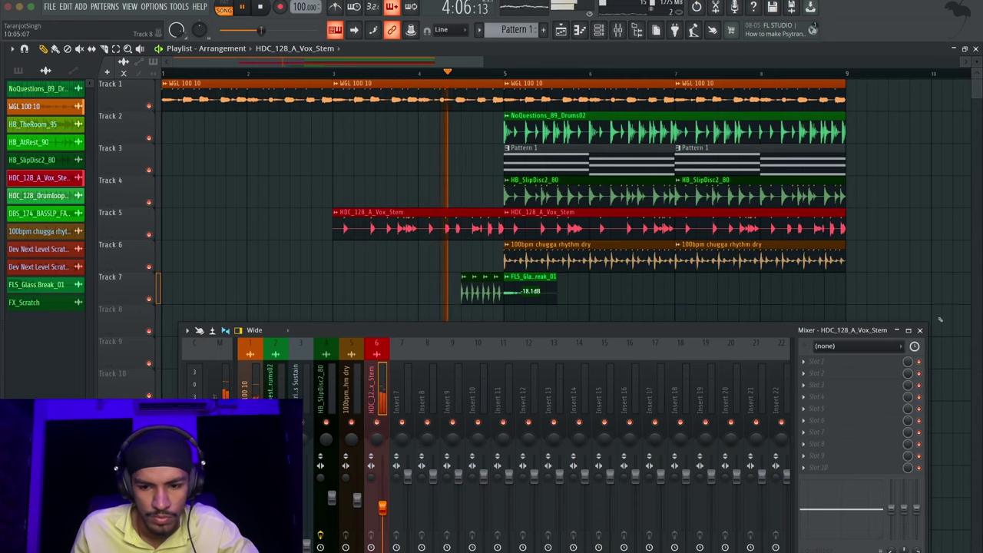
click(837, 345)
mouse_move(816, 352)
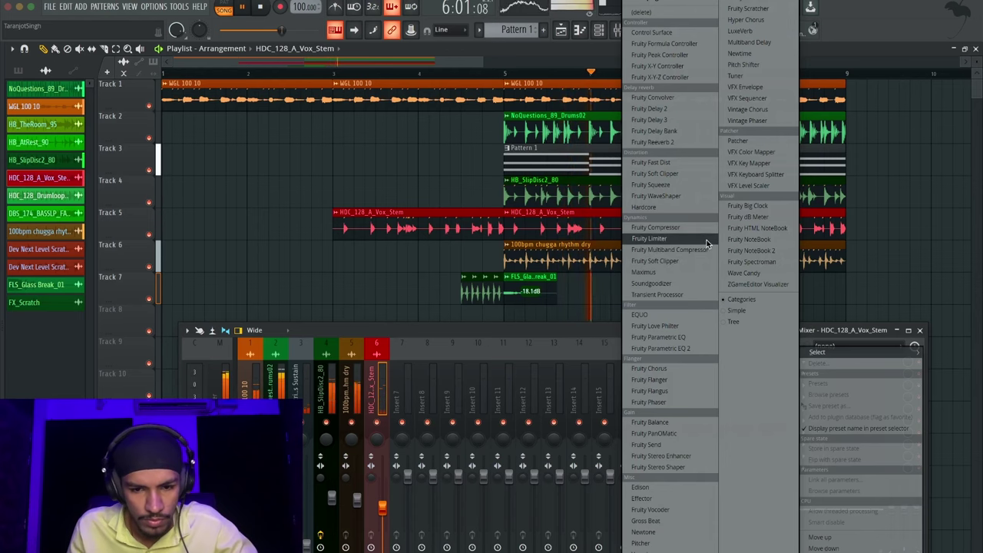
click(522, 330)
key(space)
click(838, 346)
mouse_move(816, 352)
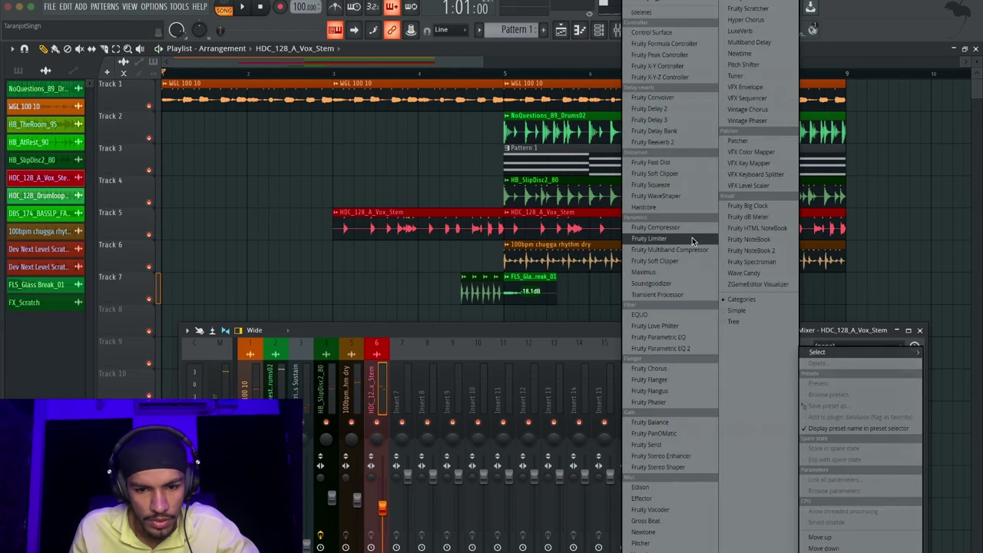
click(343, 222)
Automate the panning of both HDC_128_A_Vox_Stem clips on Track 5 with a triangular curve repeating every bar, and play it
click(336, 213)
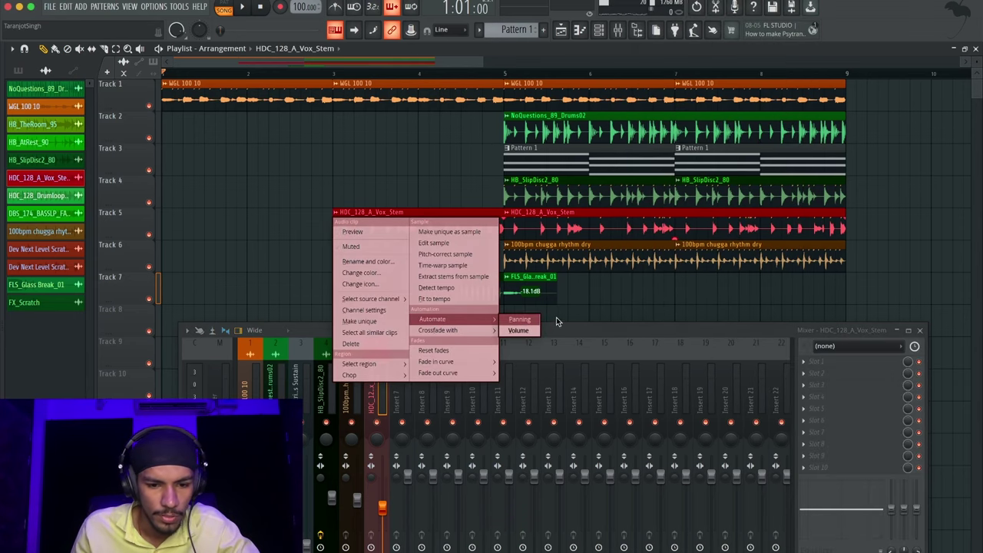
click(540, 323)
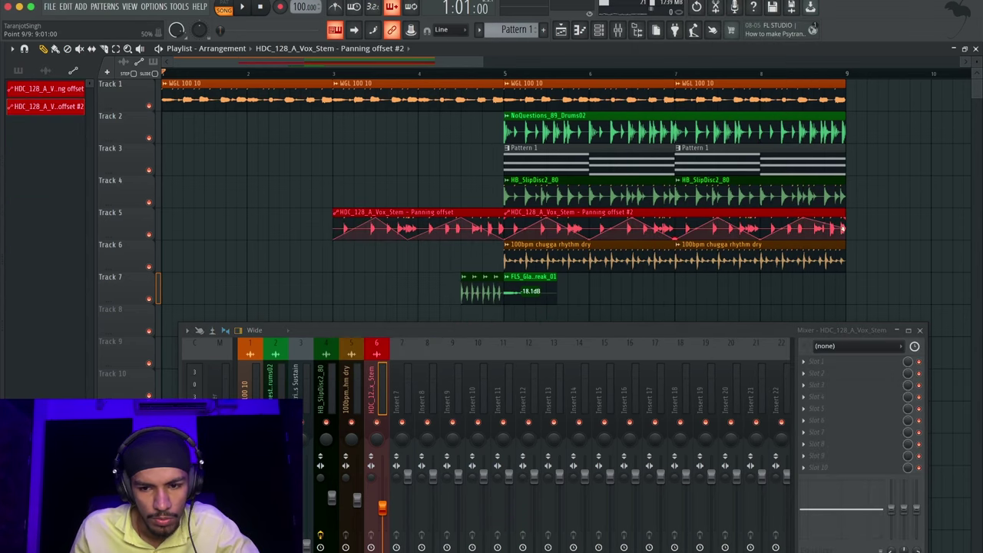
key(space)
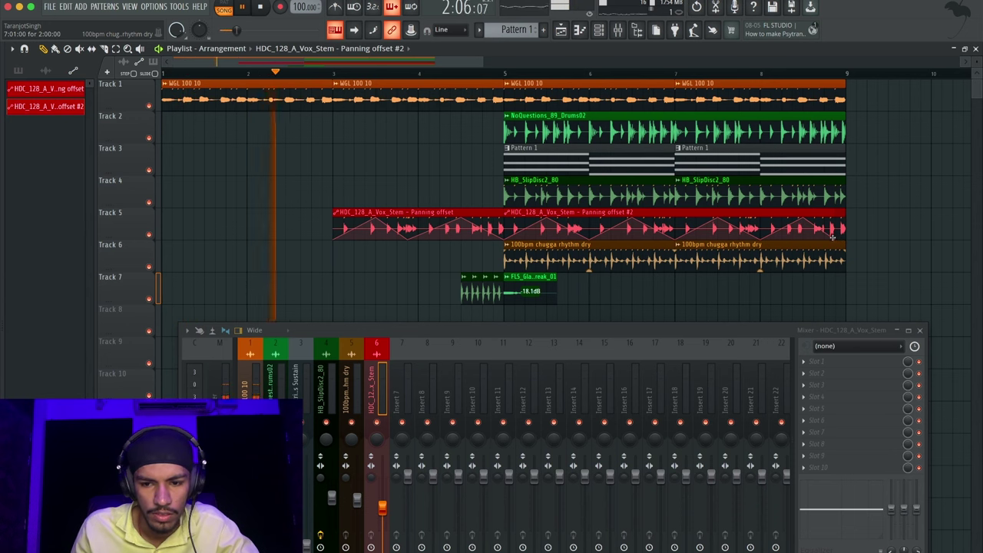
Set the last panning automation point of the second HDC_128_A_Vox_Stem clip to 0% and close the mixer
click(838, 241)
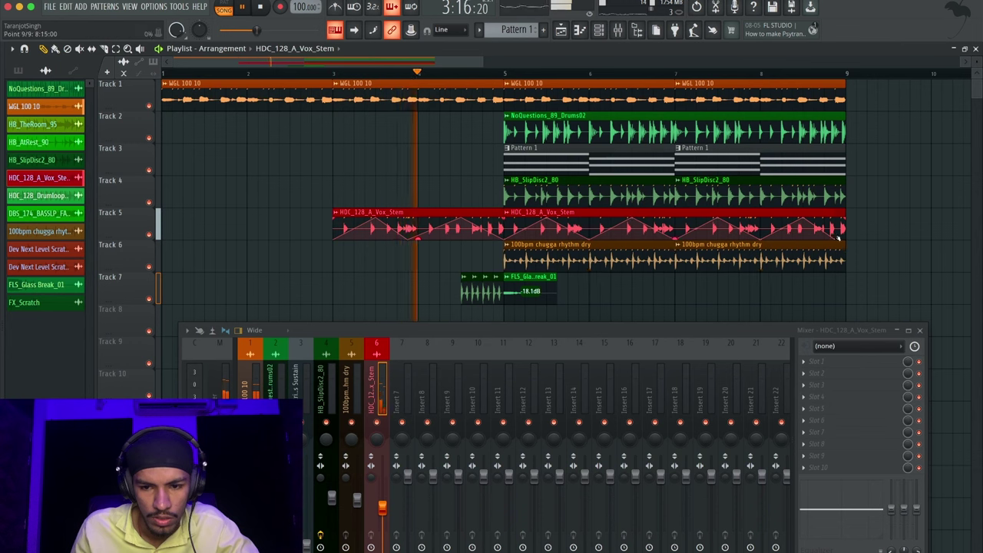
click(839, 239)
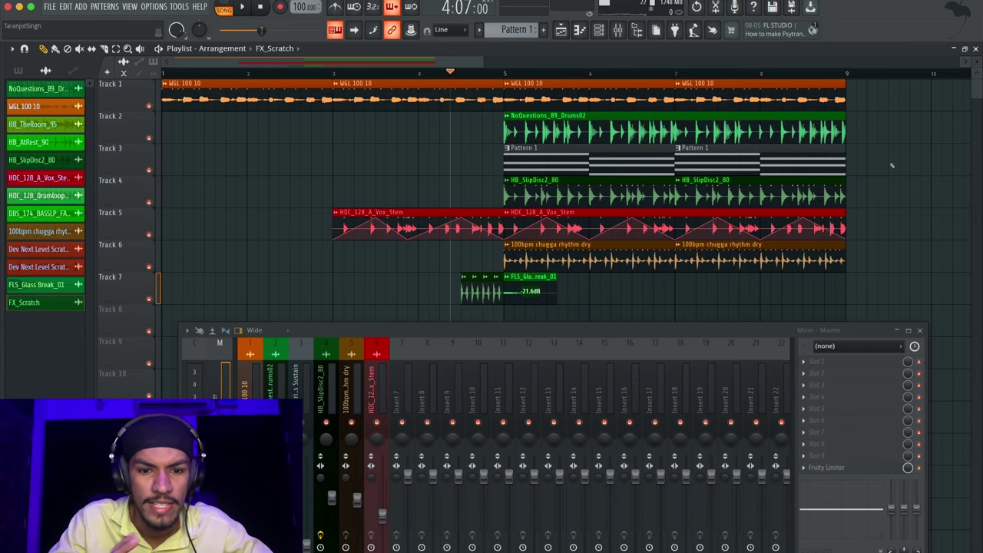
click(919, 331)
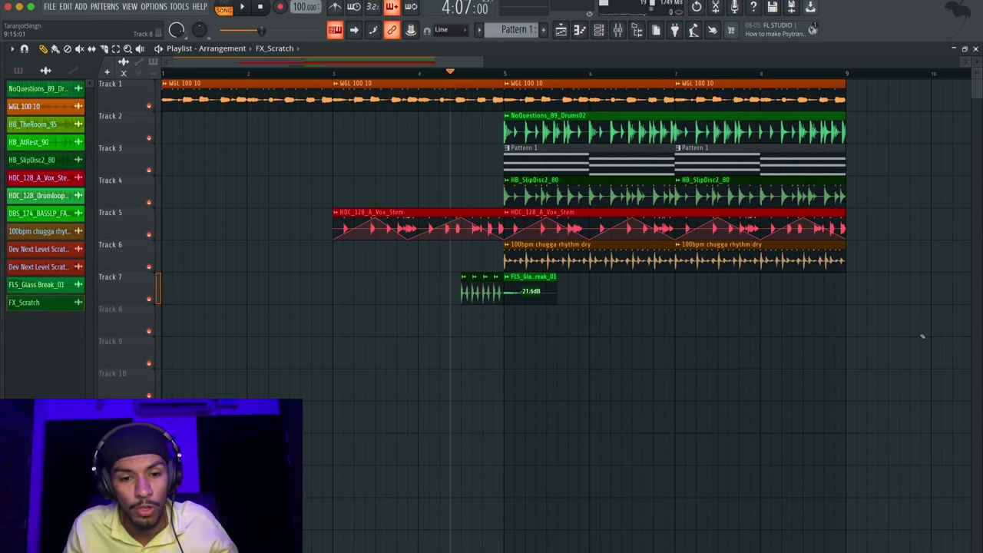